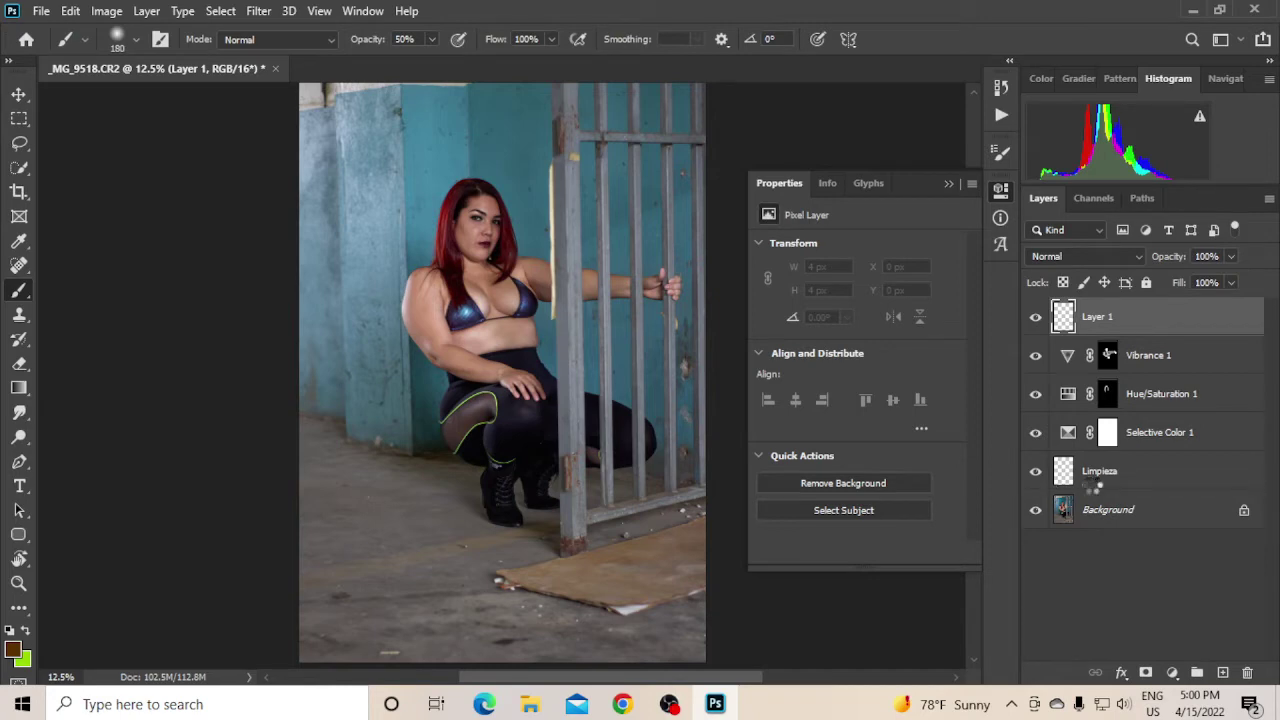
- Stamp all visible layers into Layer 1 and invert its colours
key("ctrl+alt+shift+e")
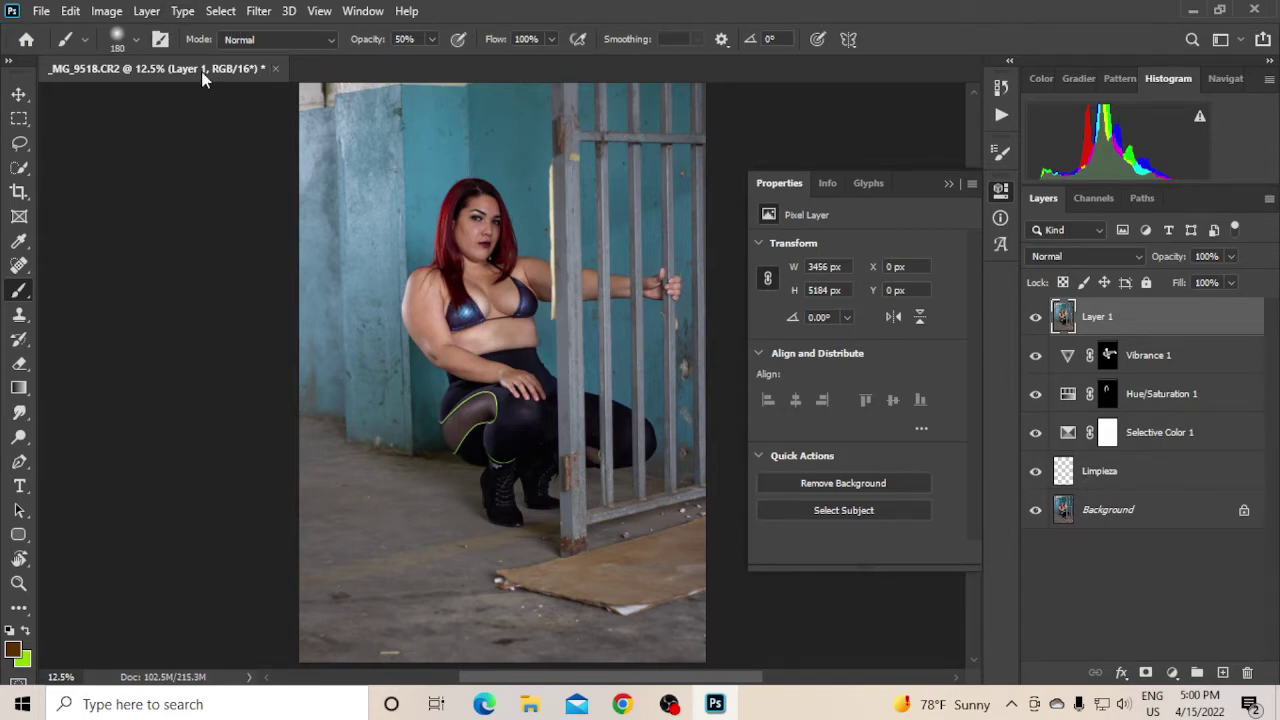
key("ctrl+i")
- Fully desaturate the inverted Layer 1 with a Hue/Saturation adjustment
left_click(110, 12)
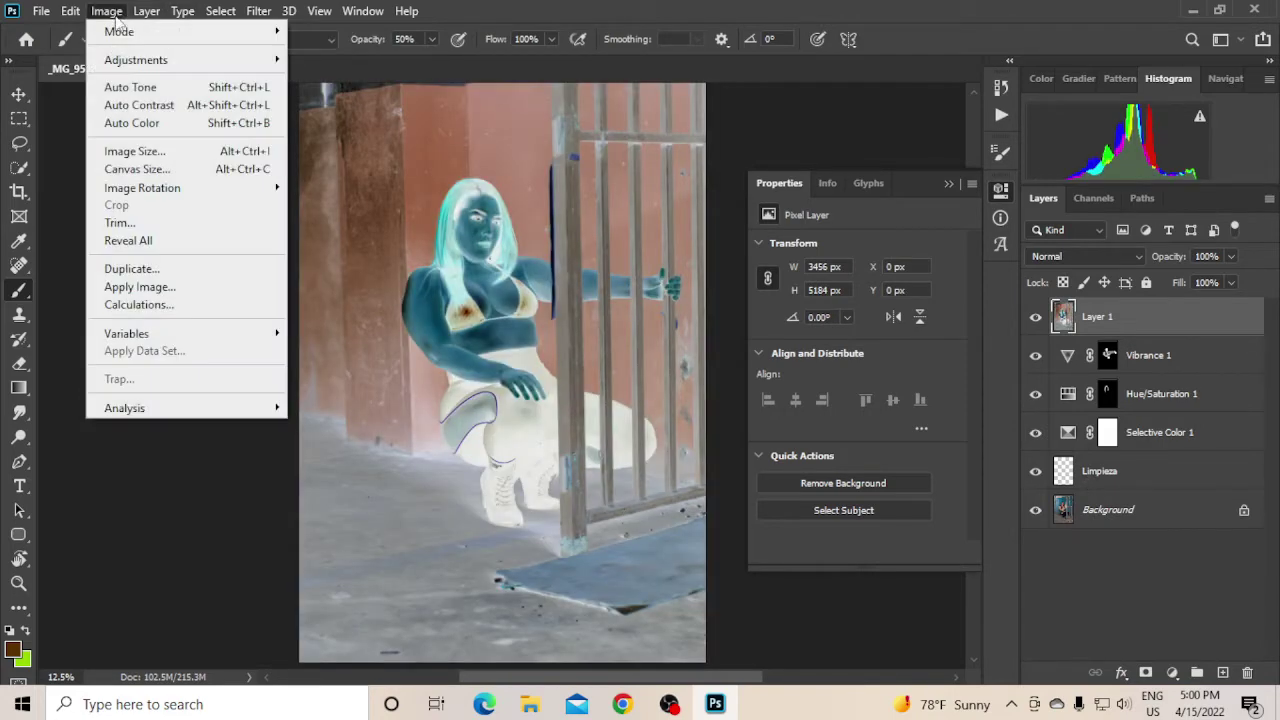
mouse_move(150, 62)
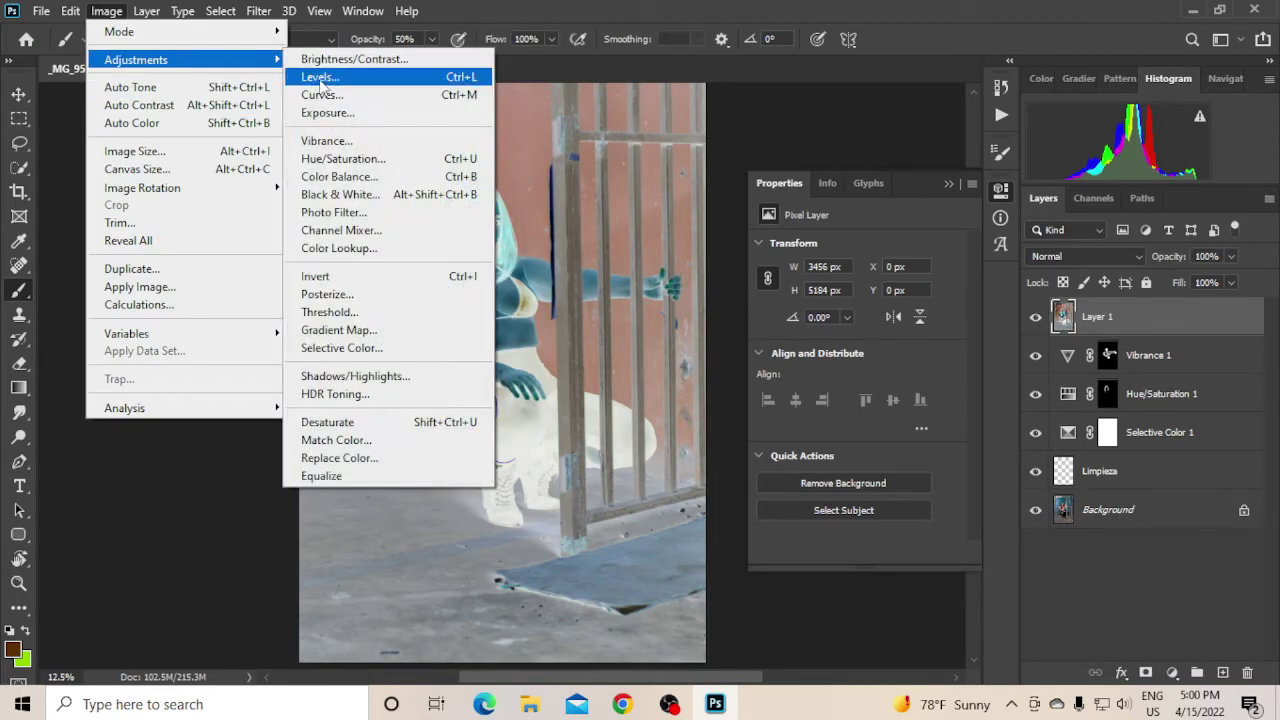
left_click(450, 159)
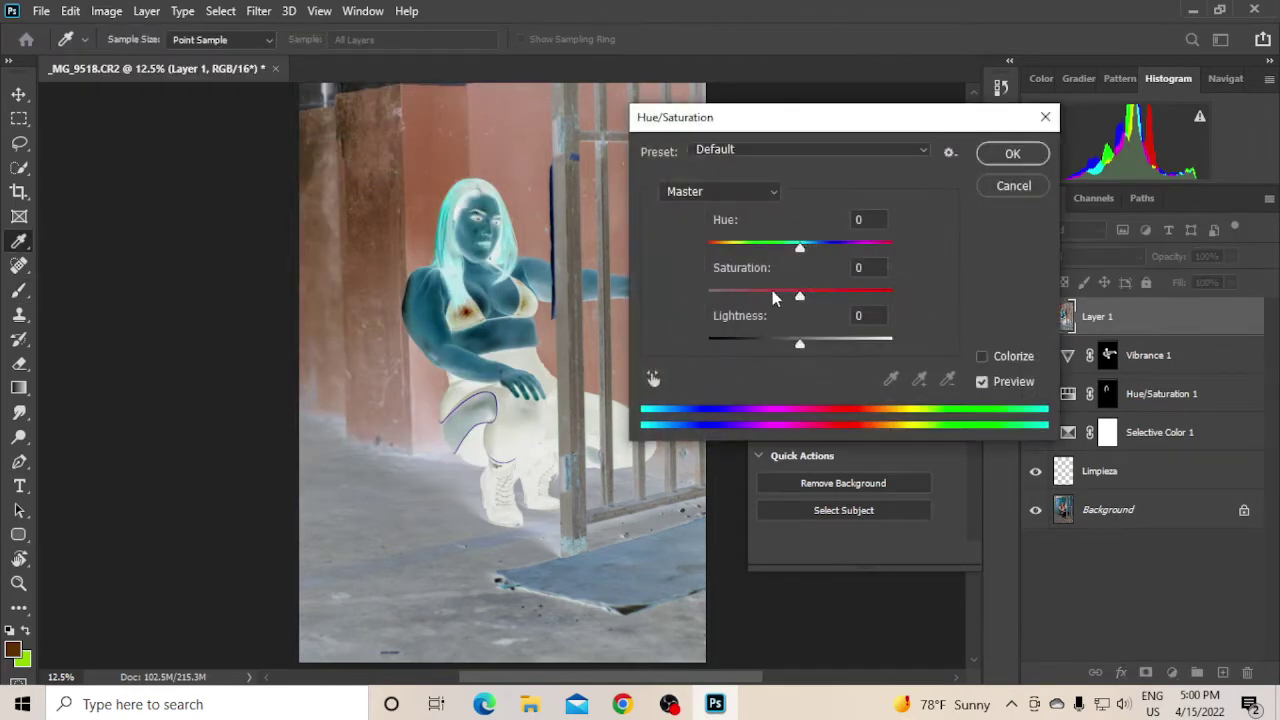
left_click_drag(795, 297, 636, 296)
left_click(1011, 154)
key("b")
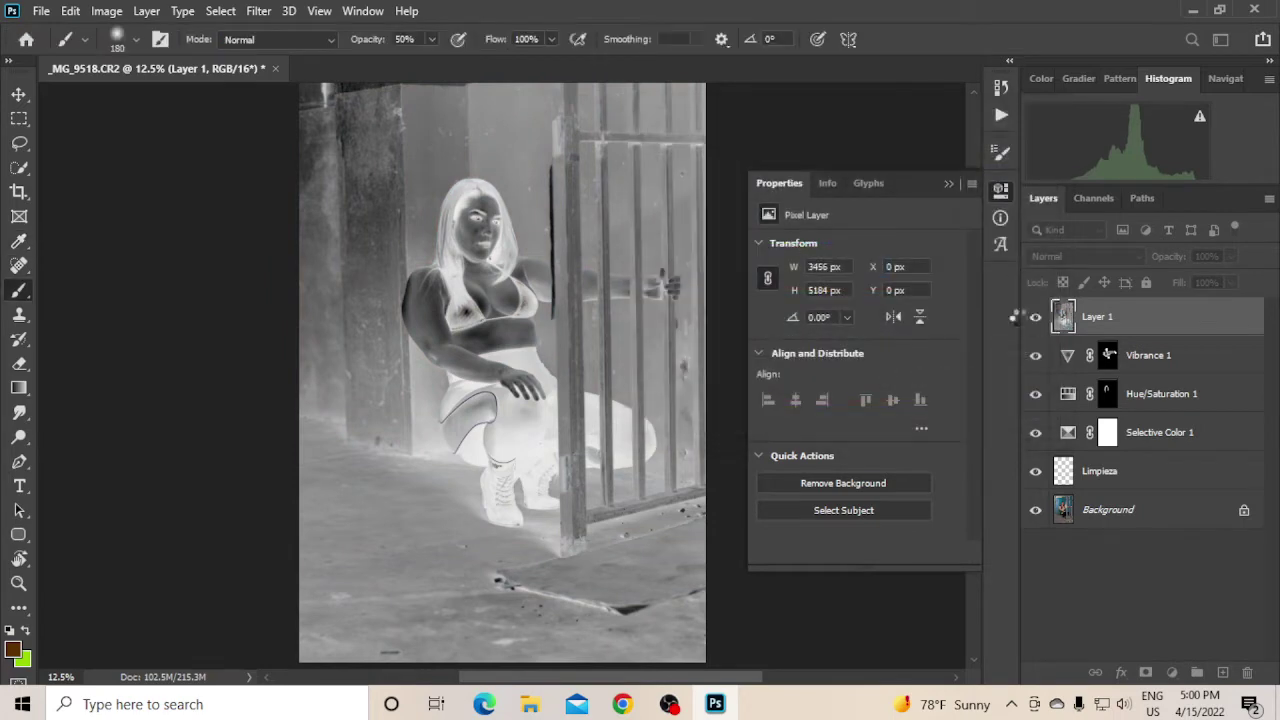
- Set Layer 1's blend mode to Overlay and apply a Gaussian Blur with a radius of 220 pixels
left_click(1119, 257)
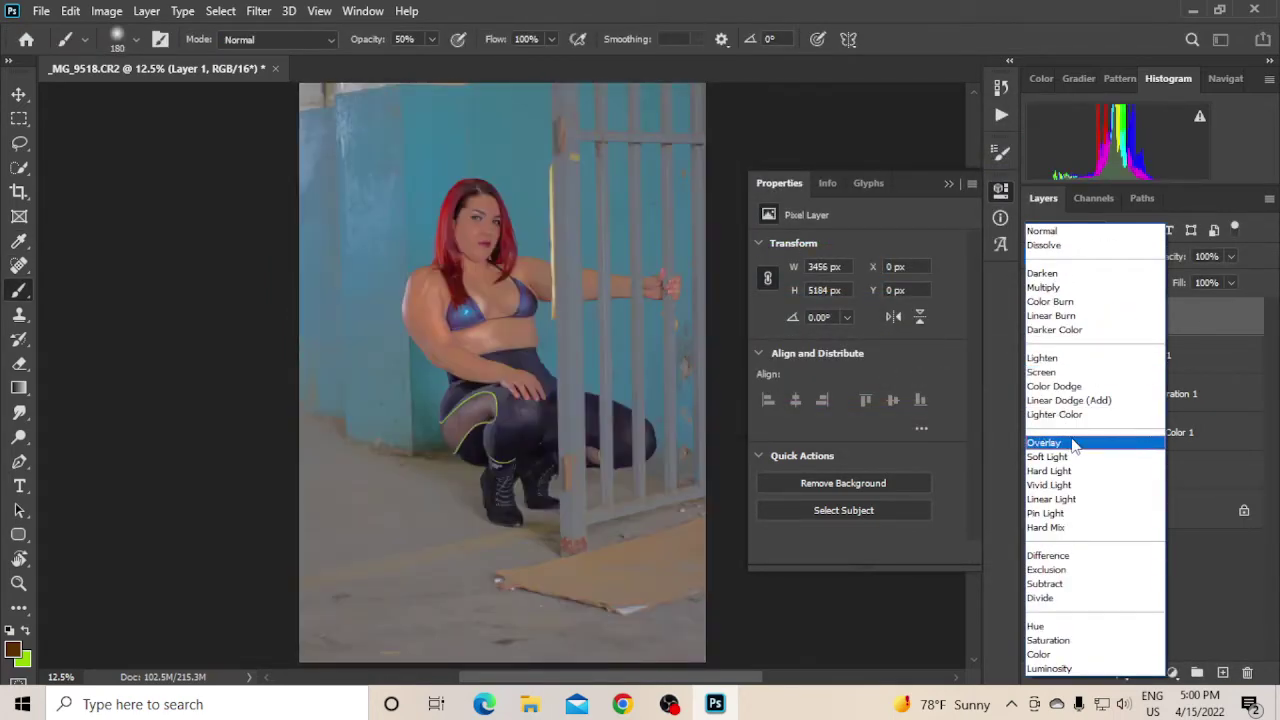
left_click(1073, 444)
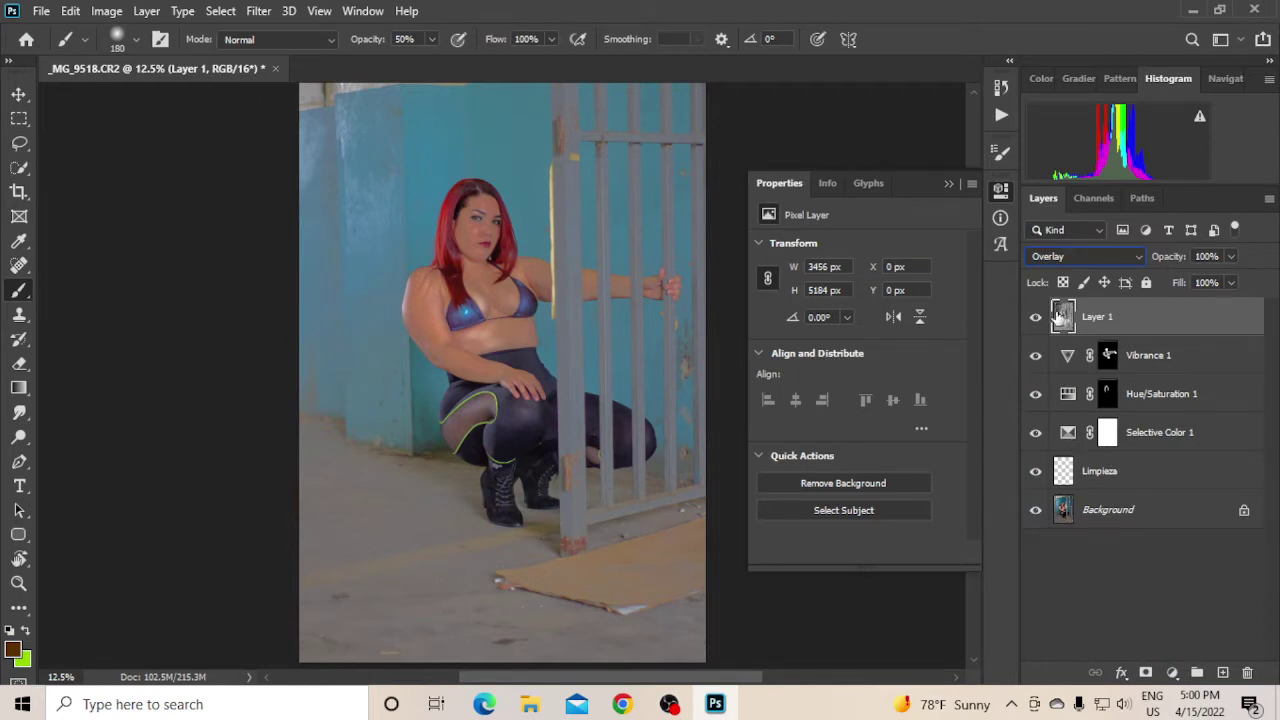
left_click(256, 11)
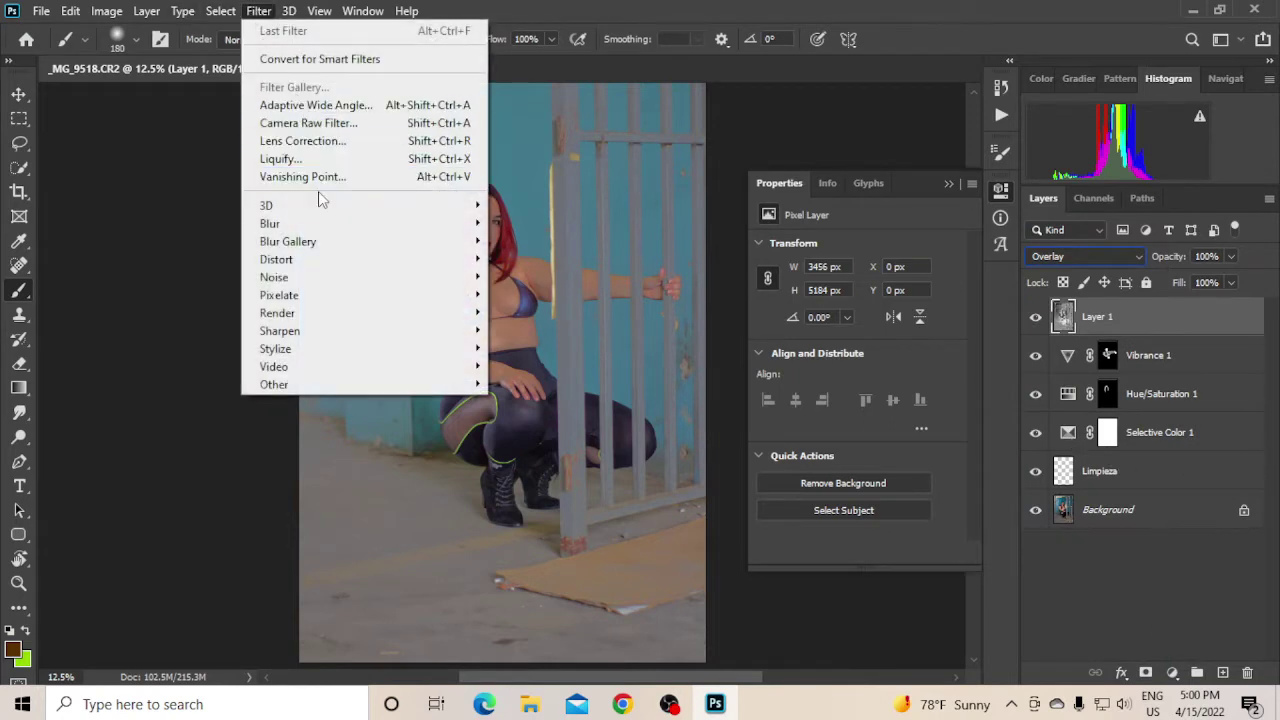
mouse_move(460, 228)
left_click(535, 289)
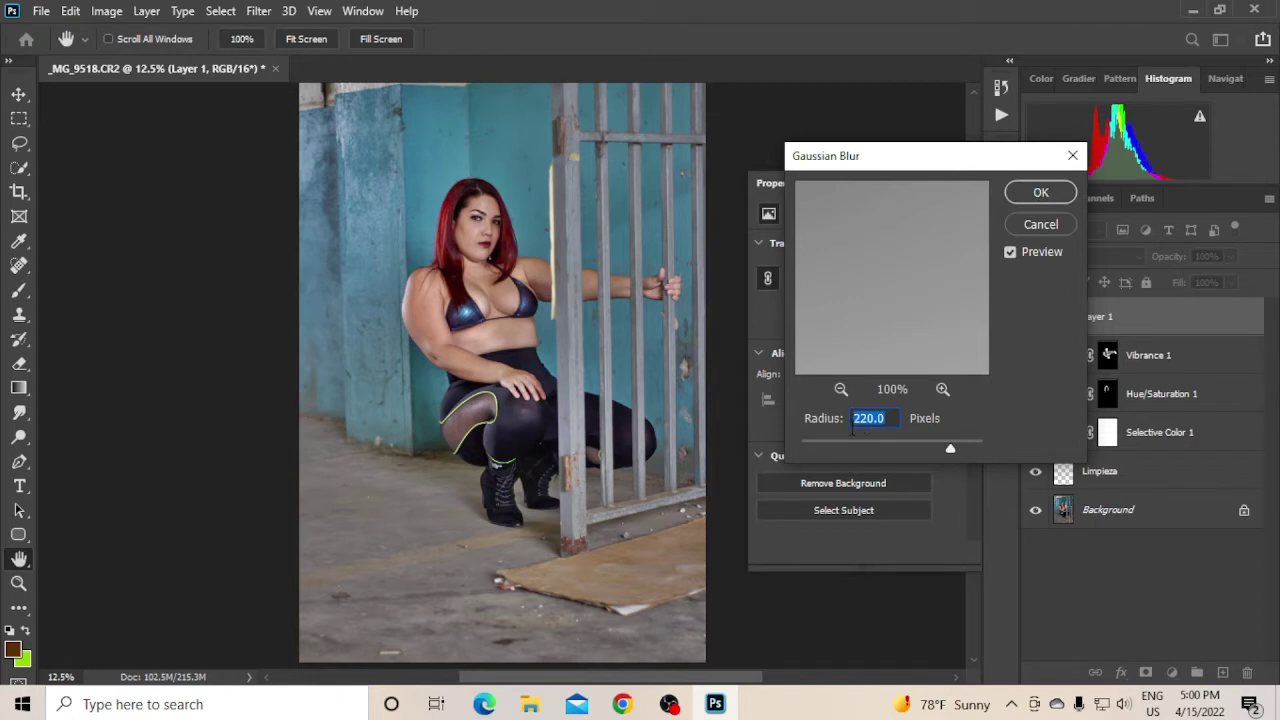
key("Return")
key("b")
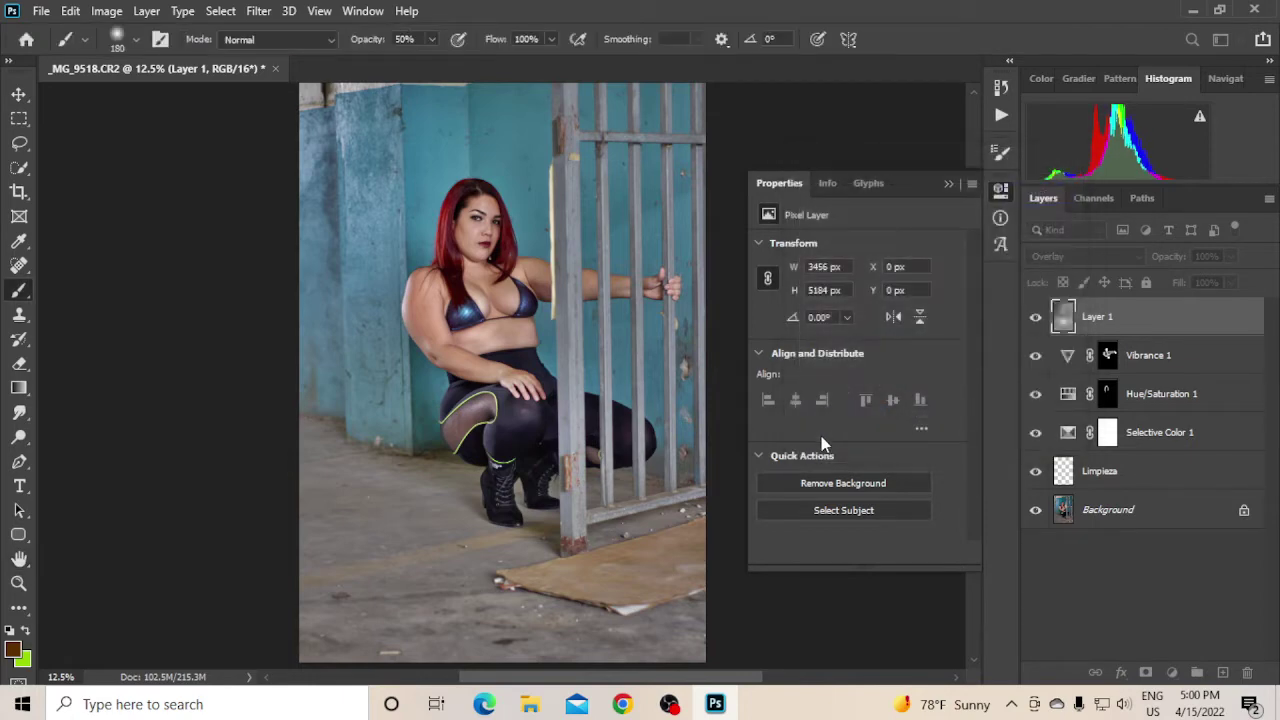
- Compare the image with and without Layer 1, add a white mask to it and create an empty layer above
left_click(1037, 318)
left_click(1037, 318)
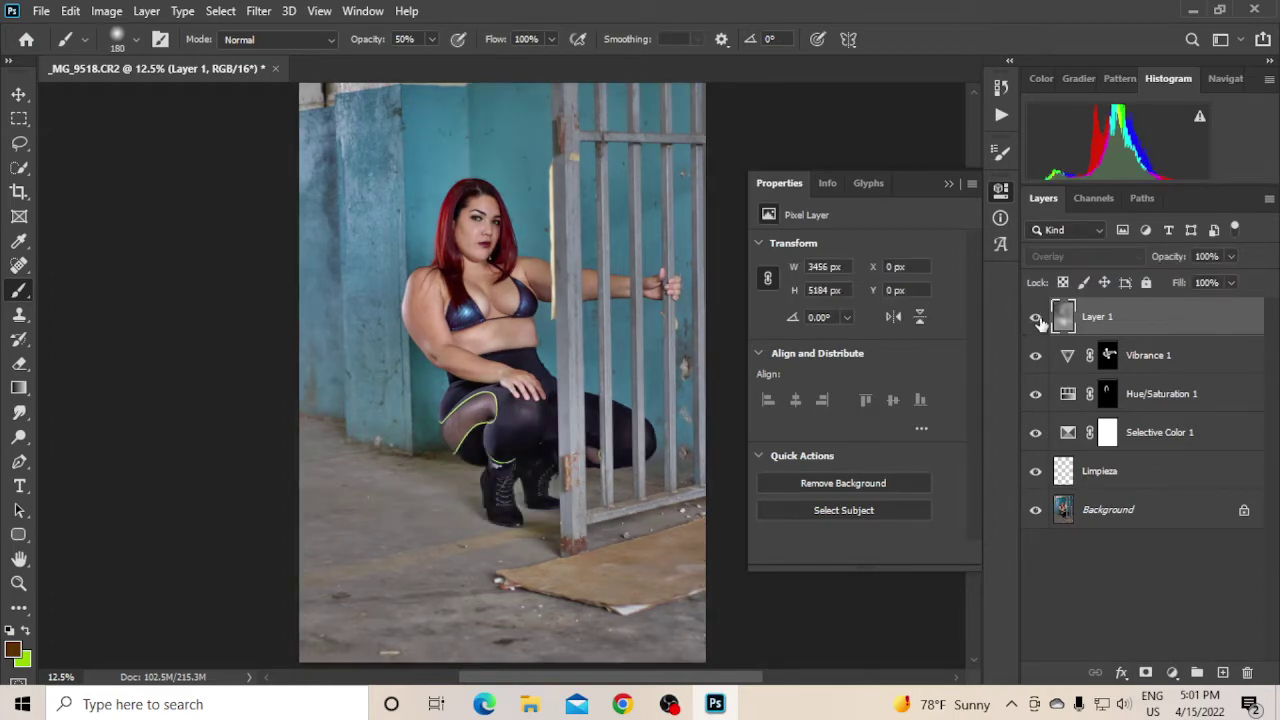
left_click(1037, 318)
left_click(1037, 318)
left_click(1146, 672)
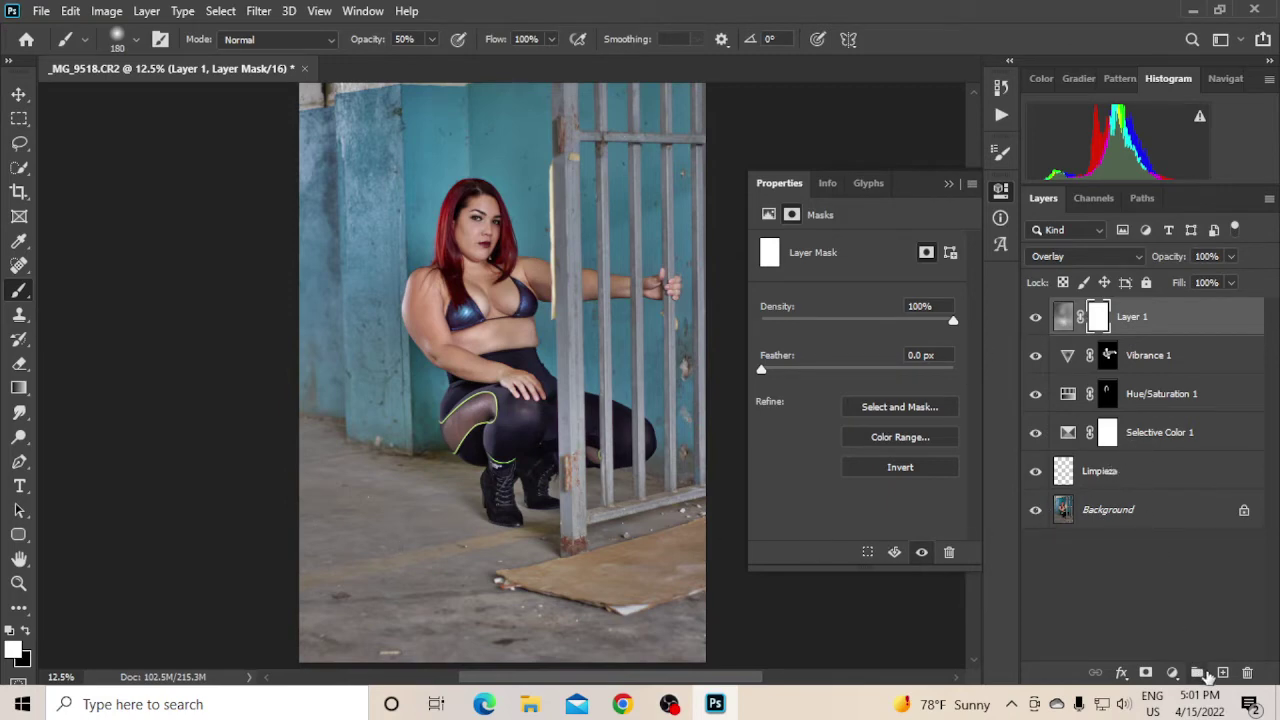
left_click(1222, 672)
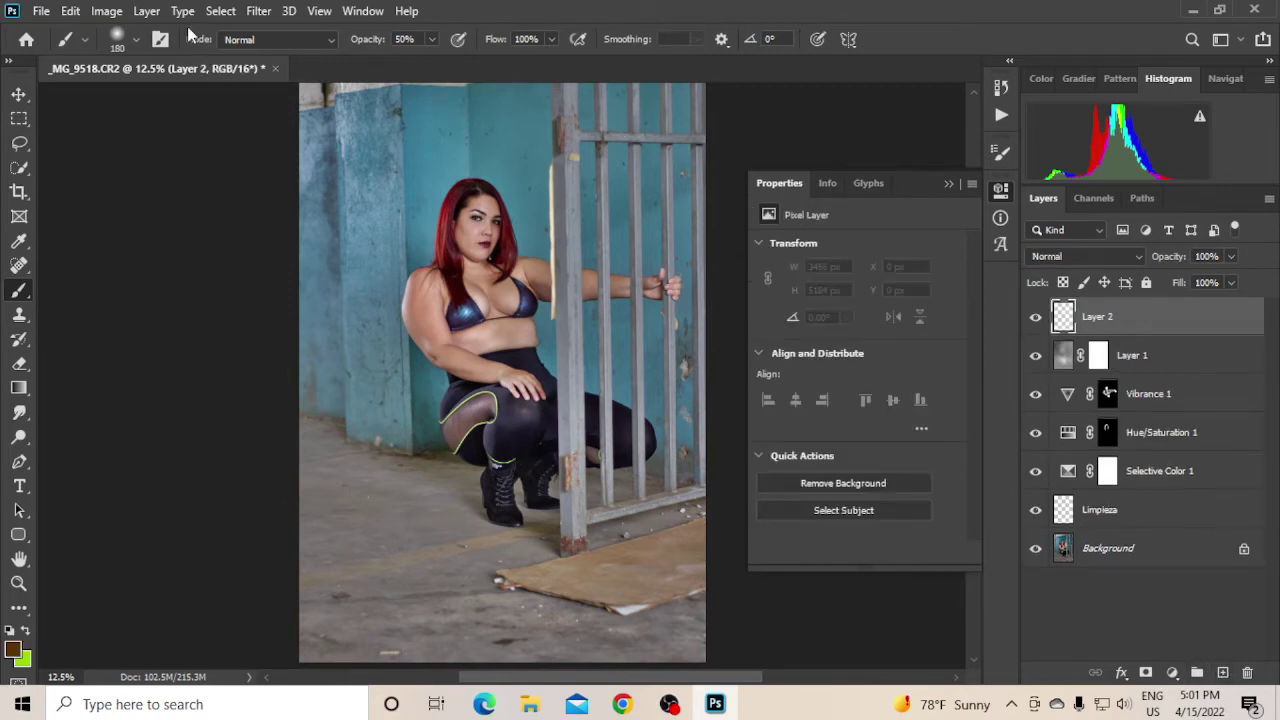
- Start a Color Range selection from the grey concrete floor beside the woman's boots
left_click(219, 11)
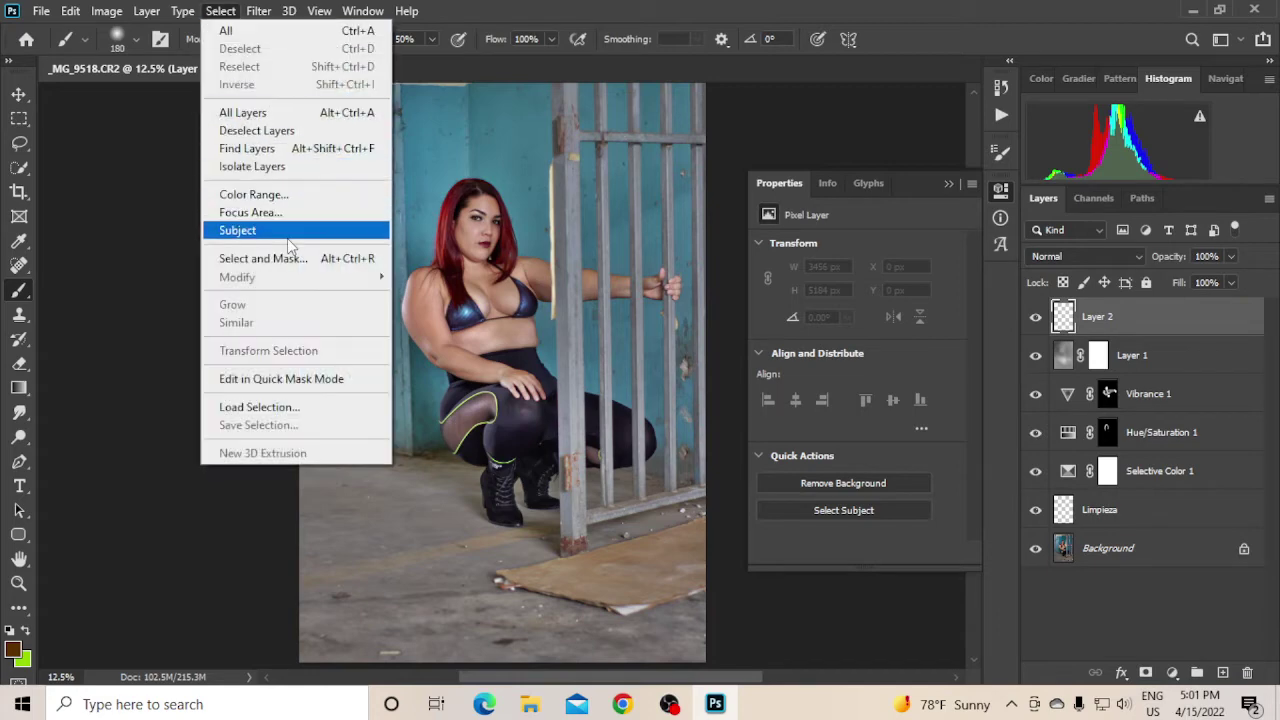
left_click(252, 194)
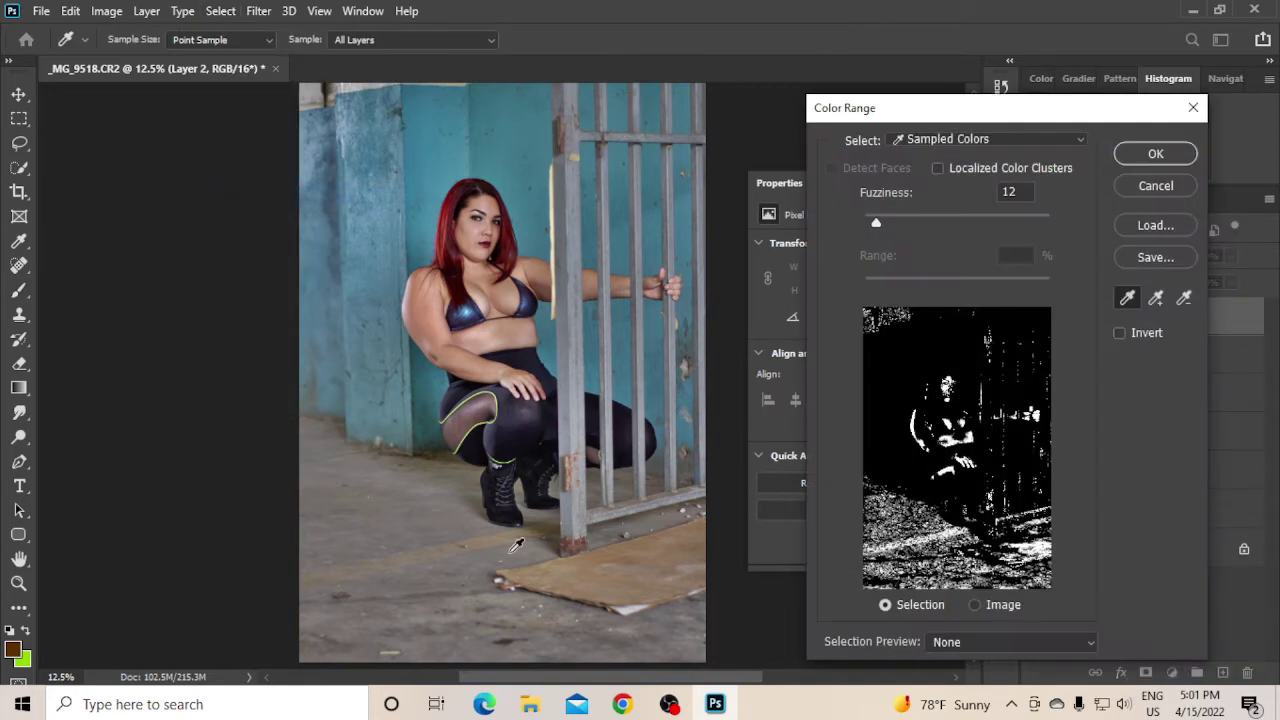
left_click(411, 497)
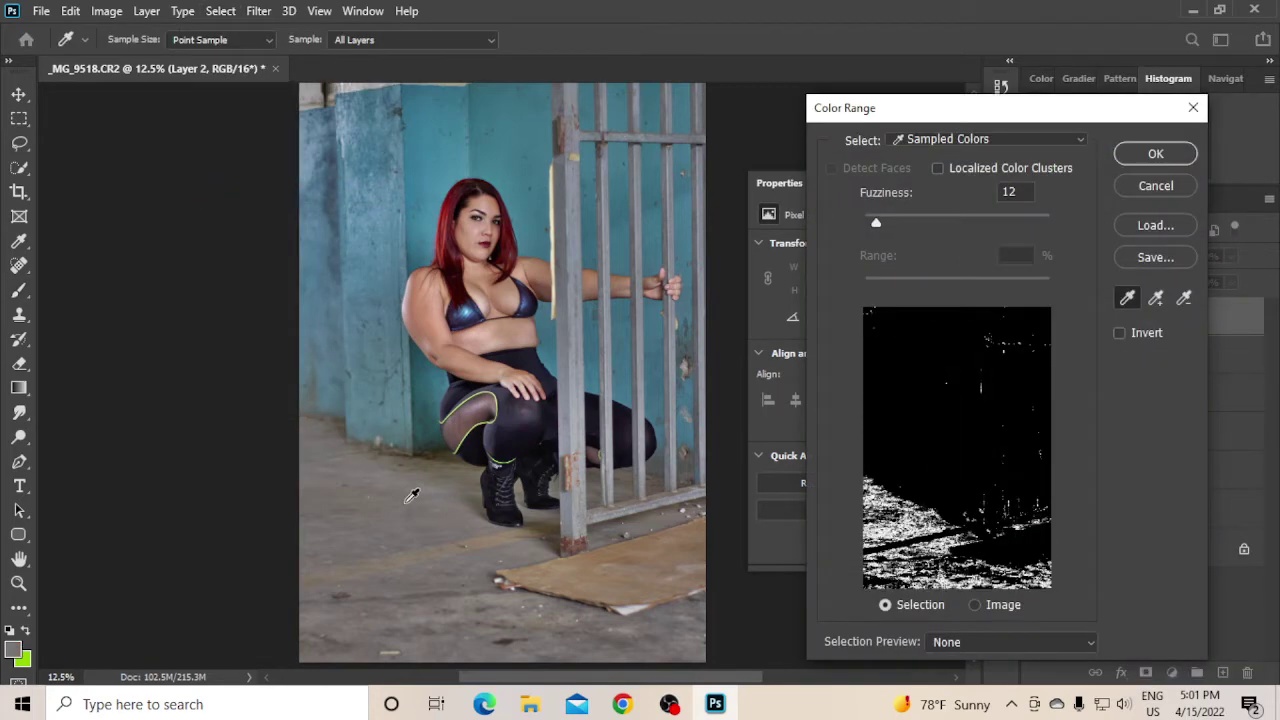
left_click(437, 586, "alt")
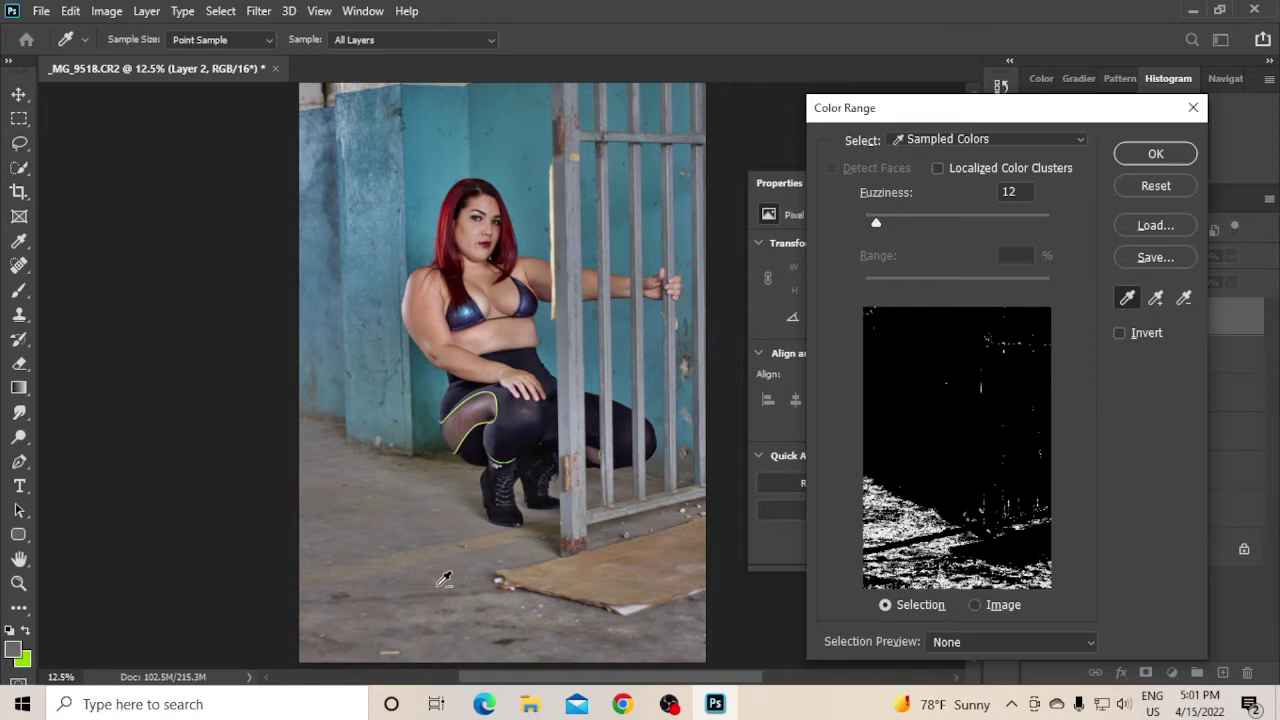
left_click(458, 593, "alt")
left_click(620, 272)
left_click(409, 517, "alt")
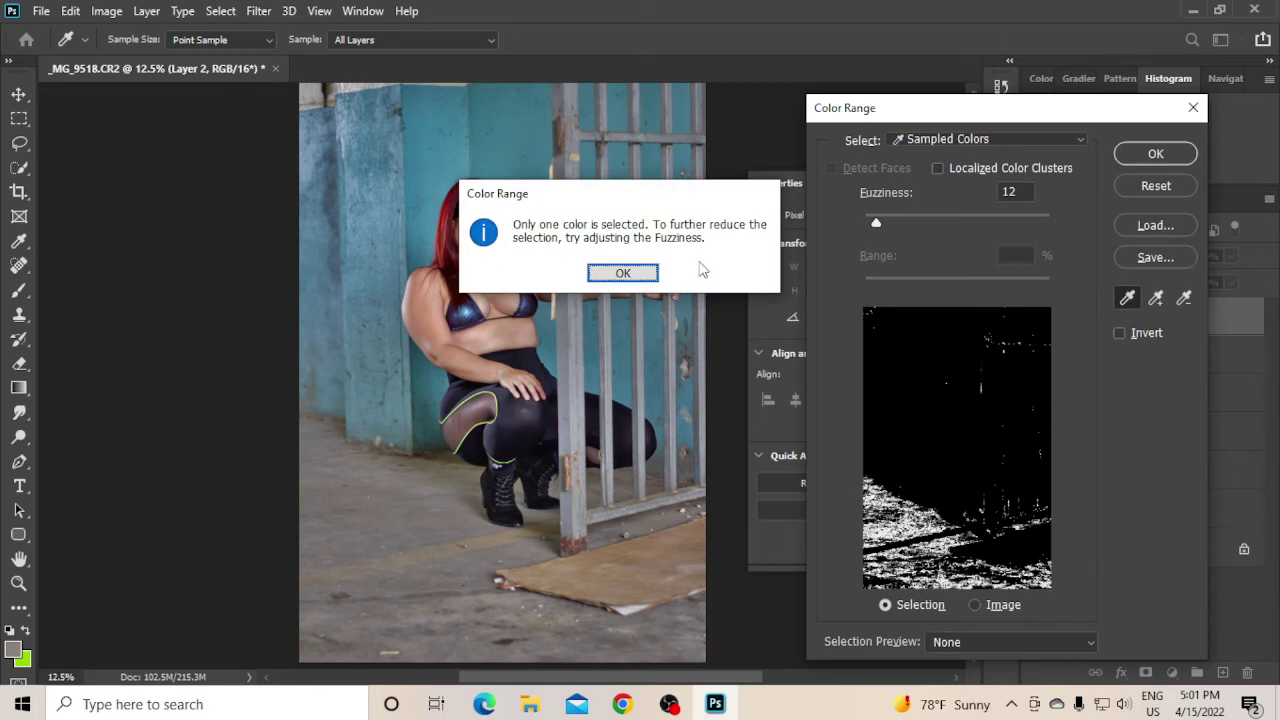
left_click(622, 273)
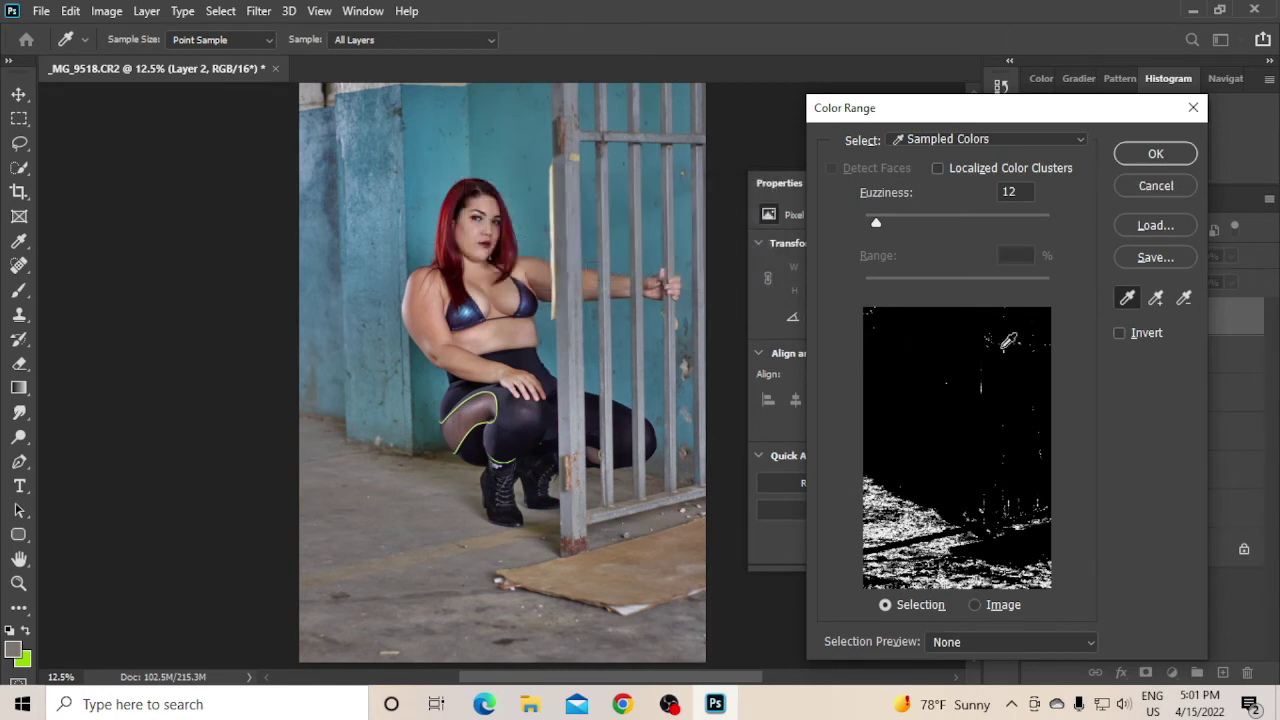
- Add several more floor tones to the Color Range sample and load the result as a selection
left_click(1155, 297)
left_click(408, 501, "alt")
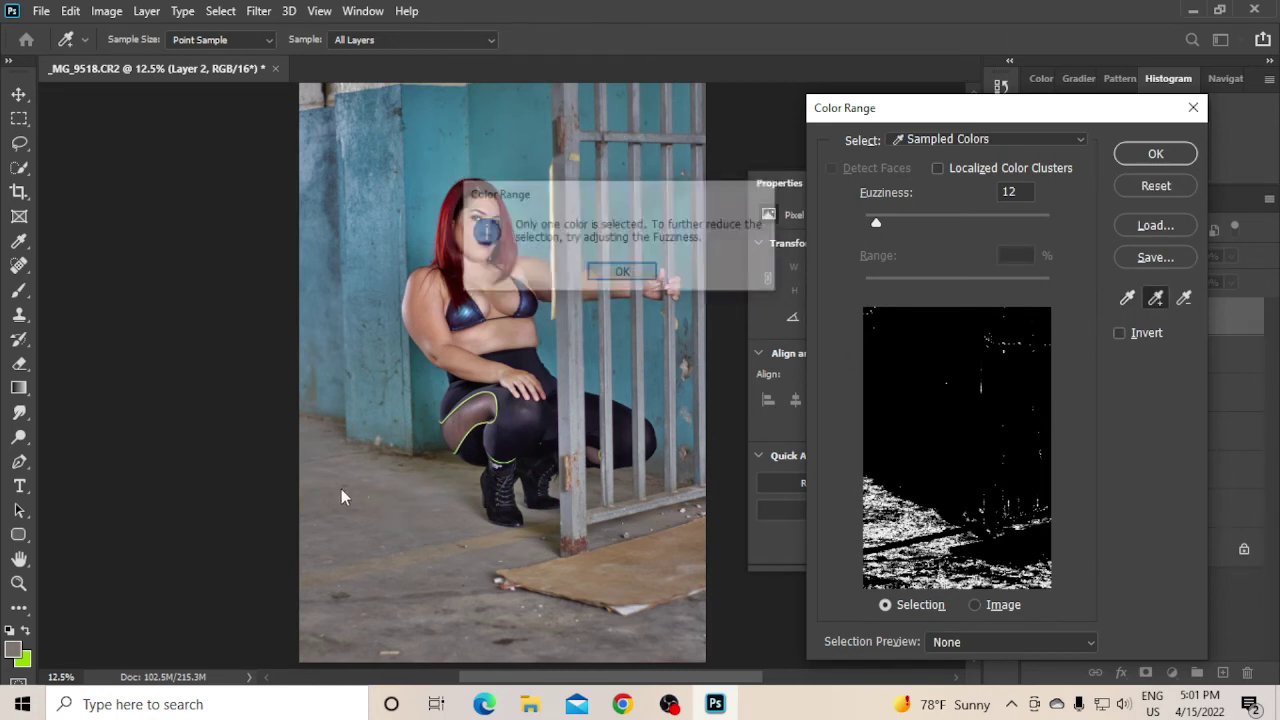
left_click(643, 275)
left_click(417, 503)
left_click(392, 470)
left_click(426, 486)
left_click(433, 508)
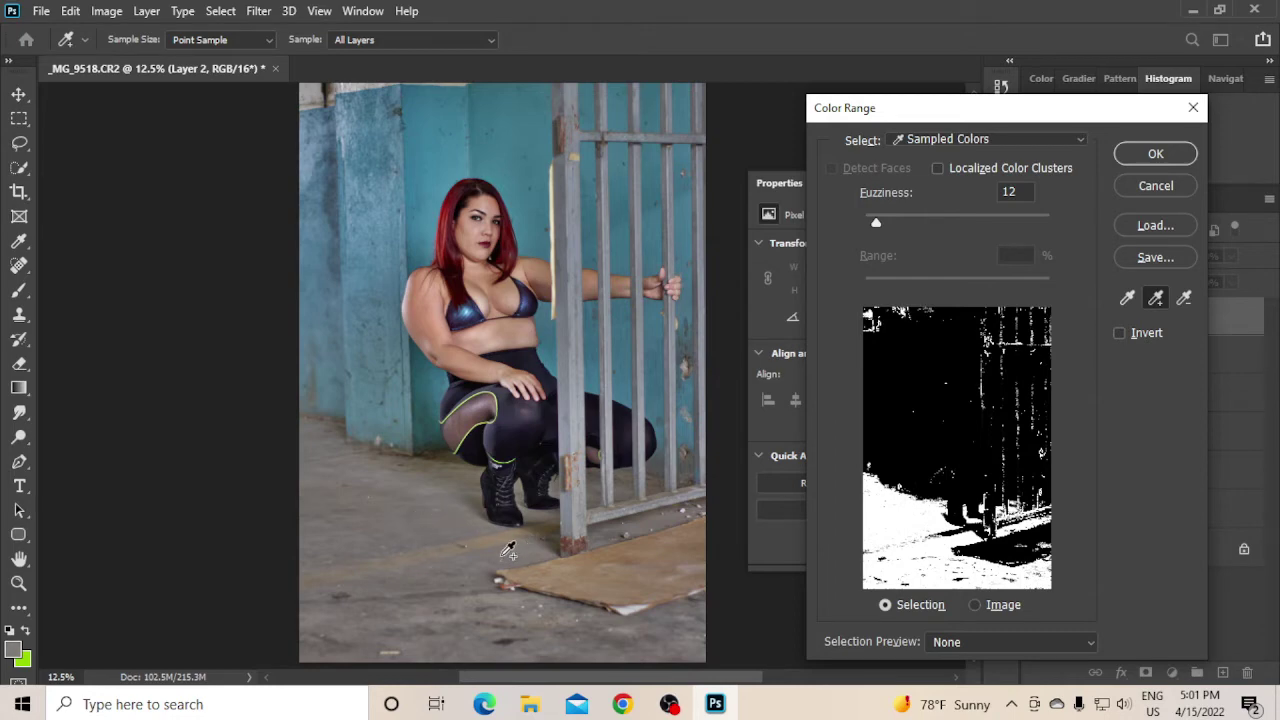
left_click(447, 605)
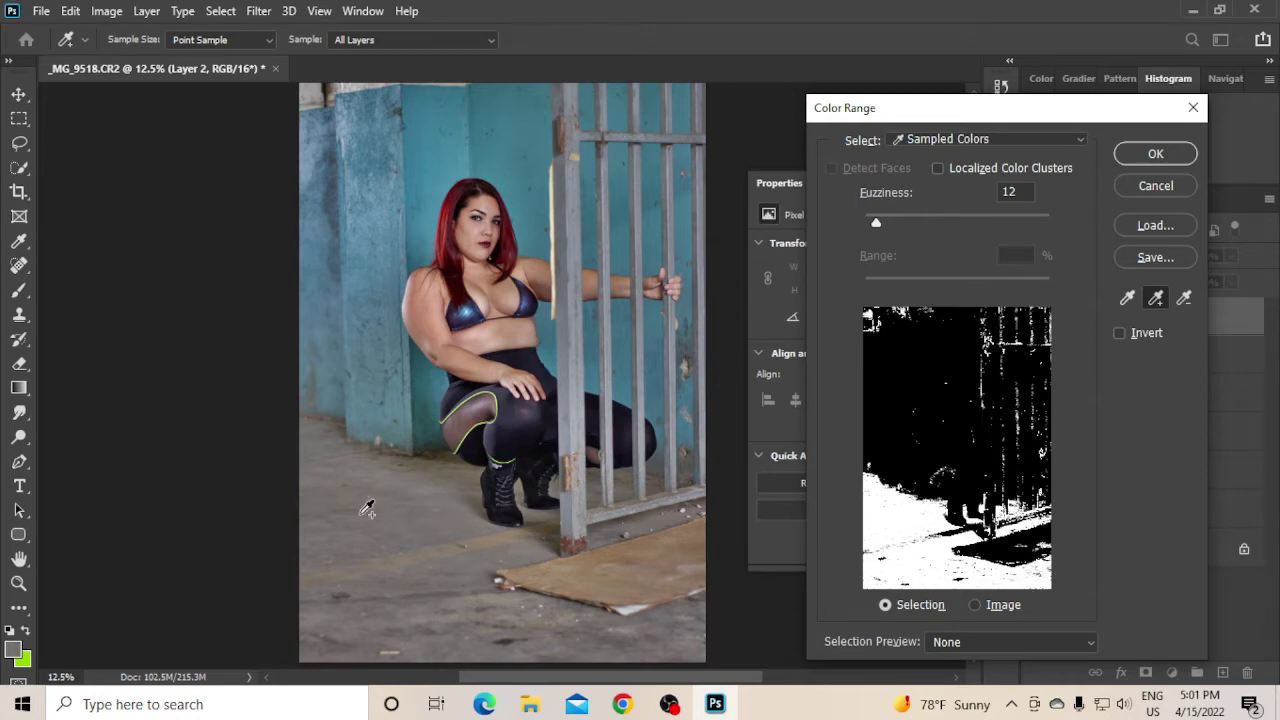
left_click(1137, 157)
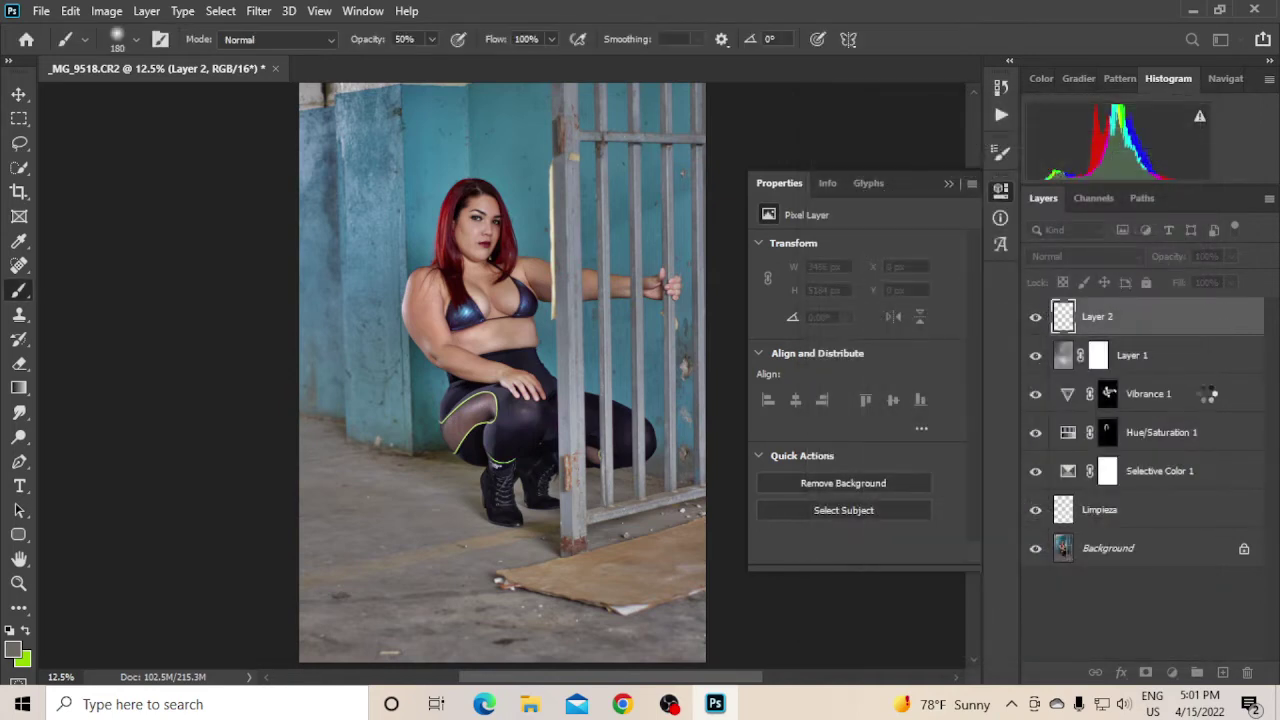
- Target Layer 1's mask with black as the foreground colour and enlarge the soft round brush to 495 px
left_click(1099, 356)
left_click(25, 634)
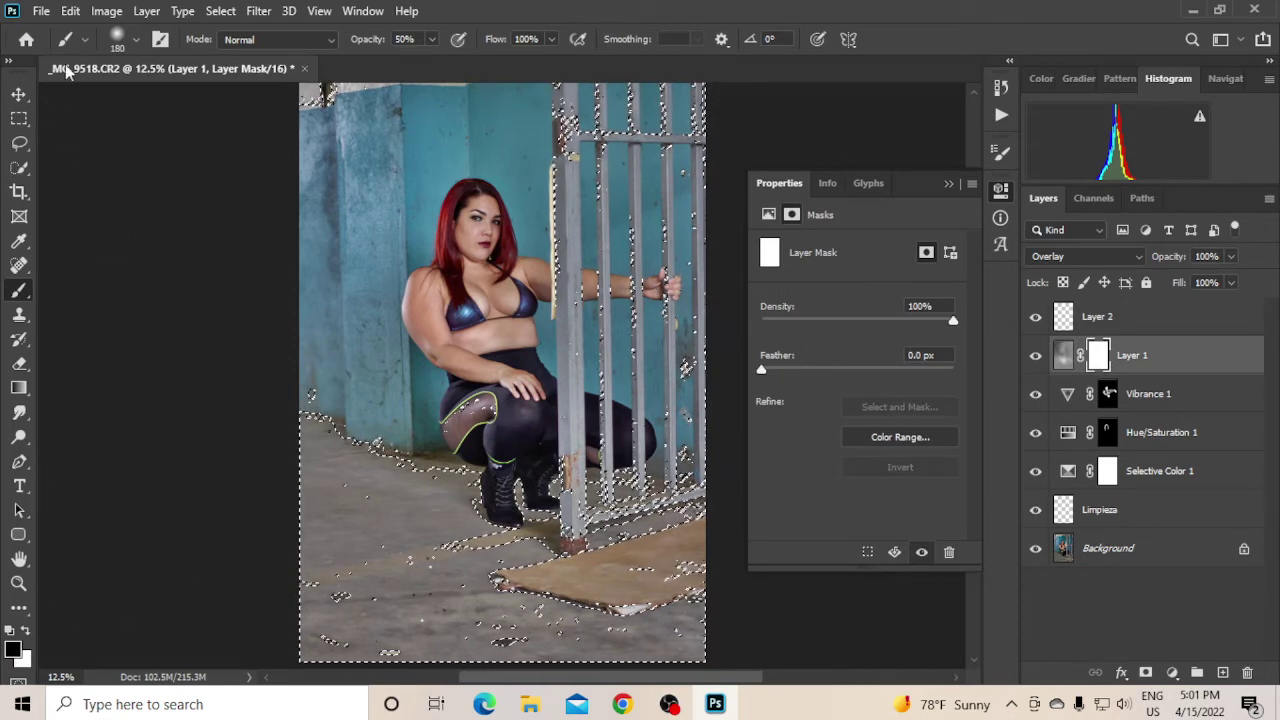
left_click(117, 39)
left_click_drag(190, 104, 202, 104)
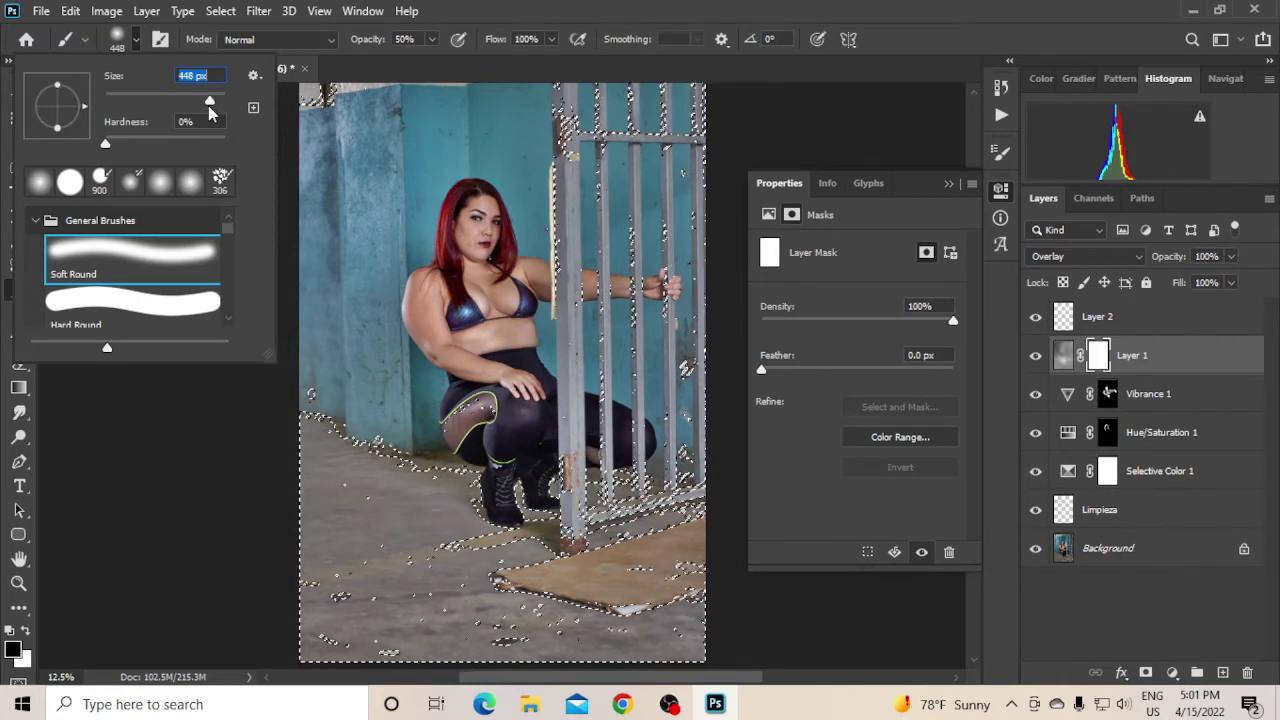
left_click(134, 42)
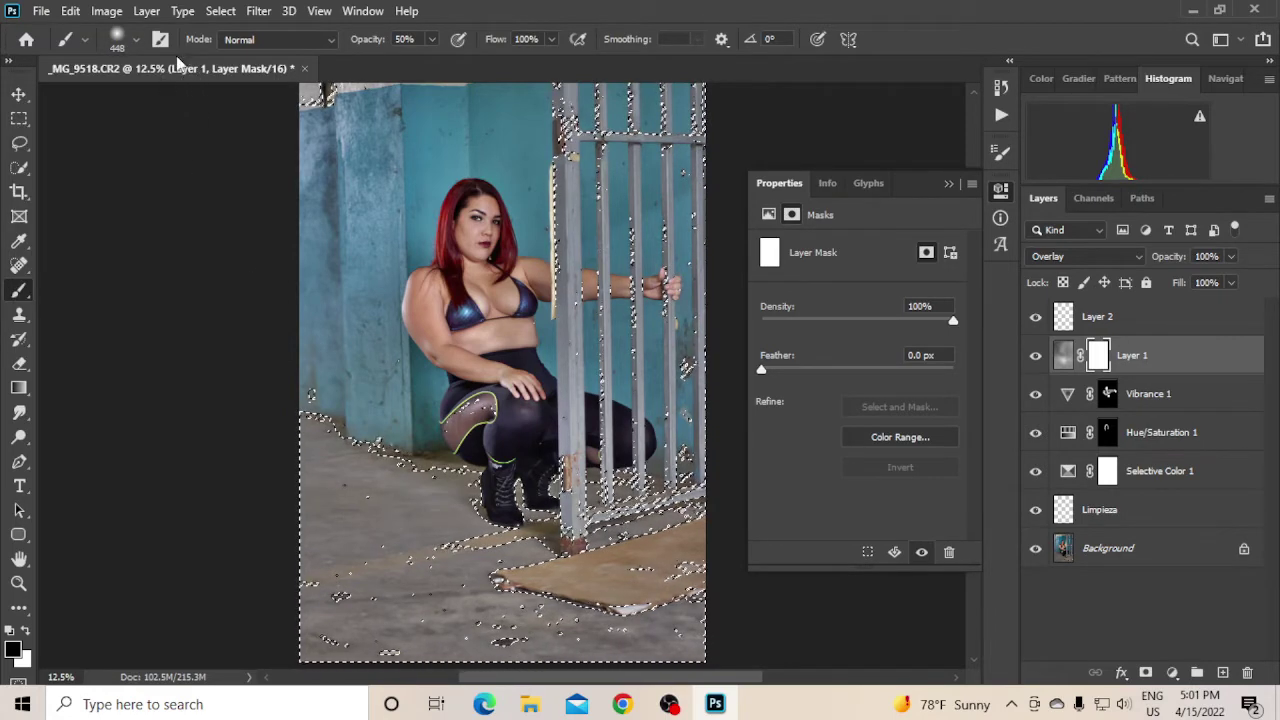
left_click(117, 39)
left_click_drag(211, 101, 214, 101)
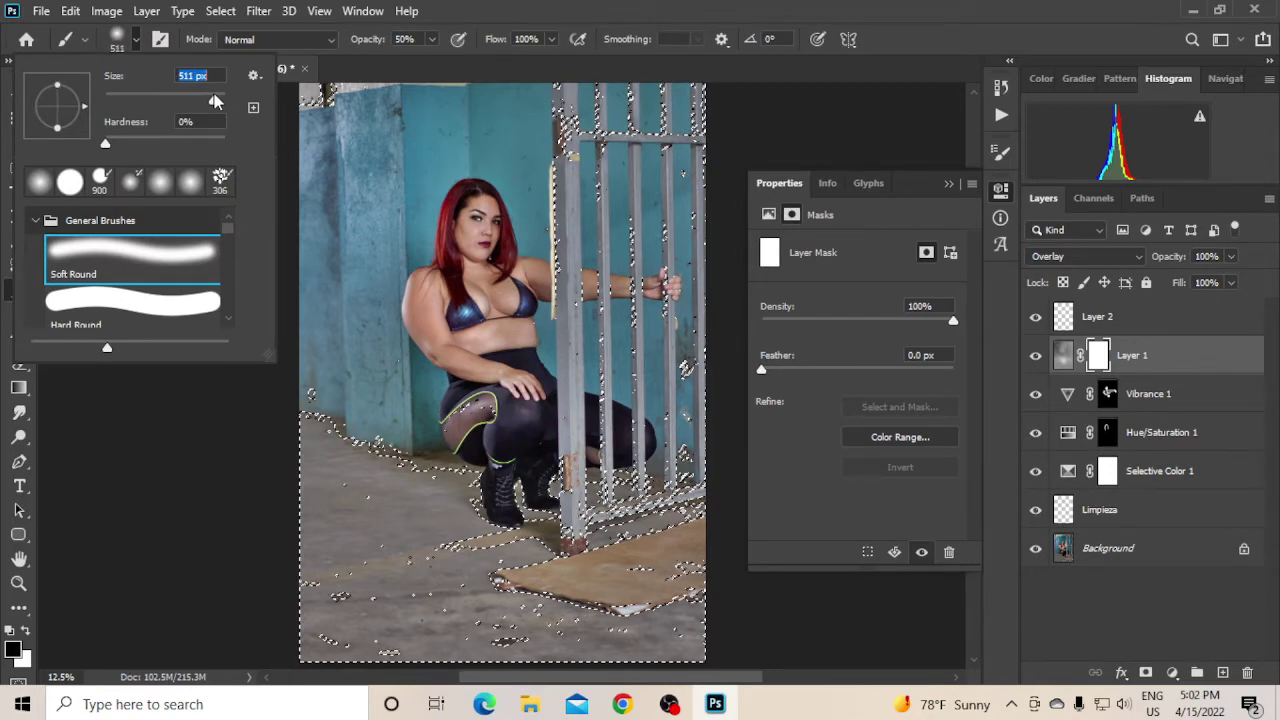
left_click_drag(216, 101, 214, 101)
- Paint black over the selected floor on Layer 1's mask, raising the brush opacity to 100%, and deselect
mouse_move(331, 449)
left_mouse_down()
mouse_move(367, 469)
mouse_move(315, 437)
mouse_move(368, 462)
mouse_move(351, 459)
mouse_move(471, 484)
mouse_move(357, 482)
mouse_move(452, 488)
mouse_move(367, 498)
mouse_move(460, 505)
mouse_move(449, 520)
mouse_move(474, 519)
mouse_move(322, 566)
mouse_move(355, 533)
mouse_move(304, 534)
mouse_move(303, 511)
mouse_move(341, 472)
mouse_move(355, 495)
mouse_move(482, 538)
mouse_move(309, 634)
left_mouse_up()
left_click_drag(371, 42, 523, 42)
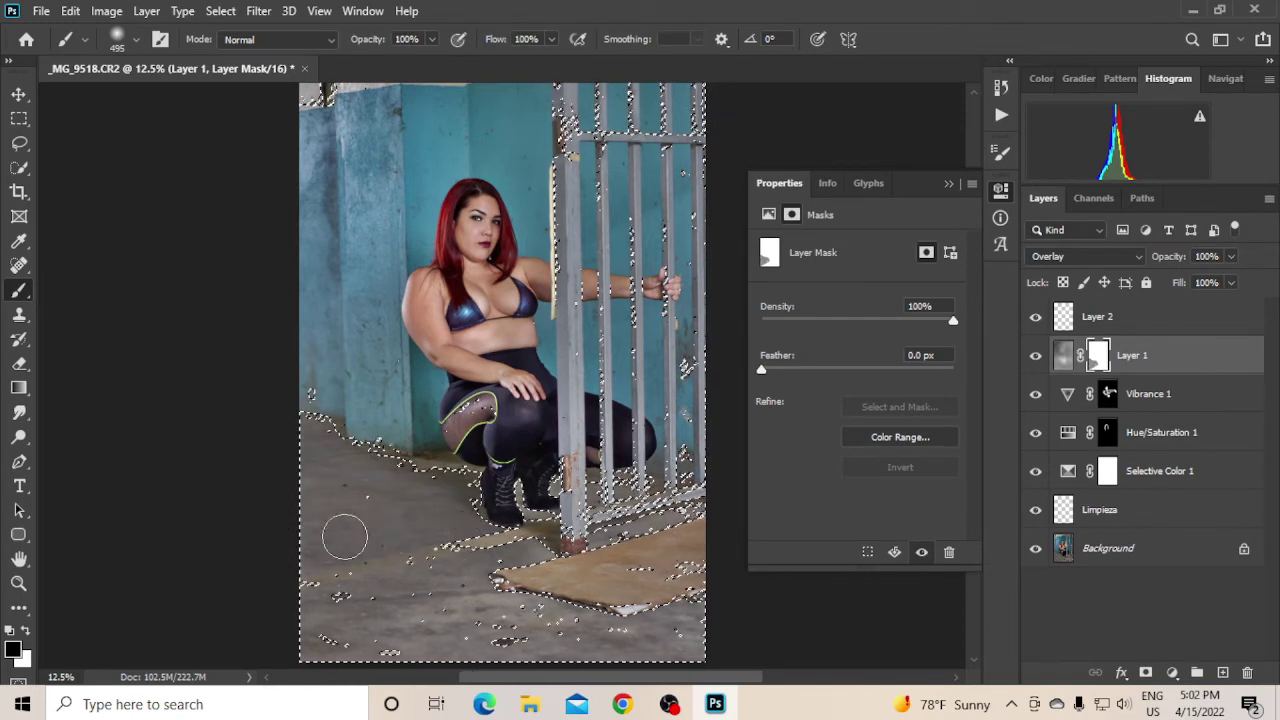
mouse_move(337, 648)
left_mouse_down()
mouse_move(384, 616)
mouse_move(332, 641)
mouse_move(532, 637)
mouse_move(543, 614)
mouse_move(502, 632)
mouse_move(643, 631)
mouse_move(680, 653)
left_mouse_up()
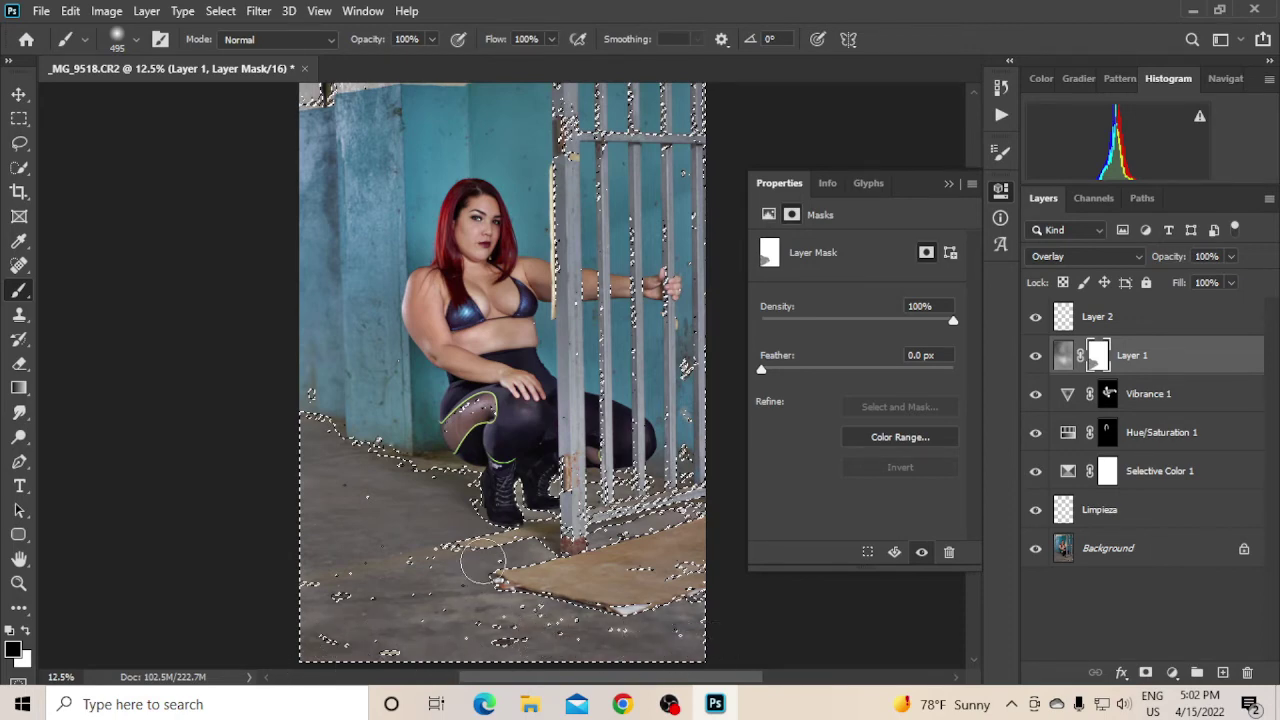
mouse_move(585, 535)
left_mouse_down()
mouse_move(706, 506)
mouse_move(658, 524)
mouse_move(685, 521)
mouse_move(691, 497)
mouse_move(611, 519)
mouse_move(649, 487)
mouse_move(589, 503)
mouse_move(597, 493)
mouse_move(559, 536)
mouse_move(470, 522)
left_mouse_up()
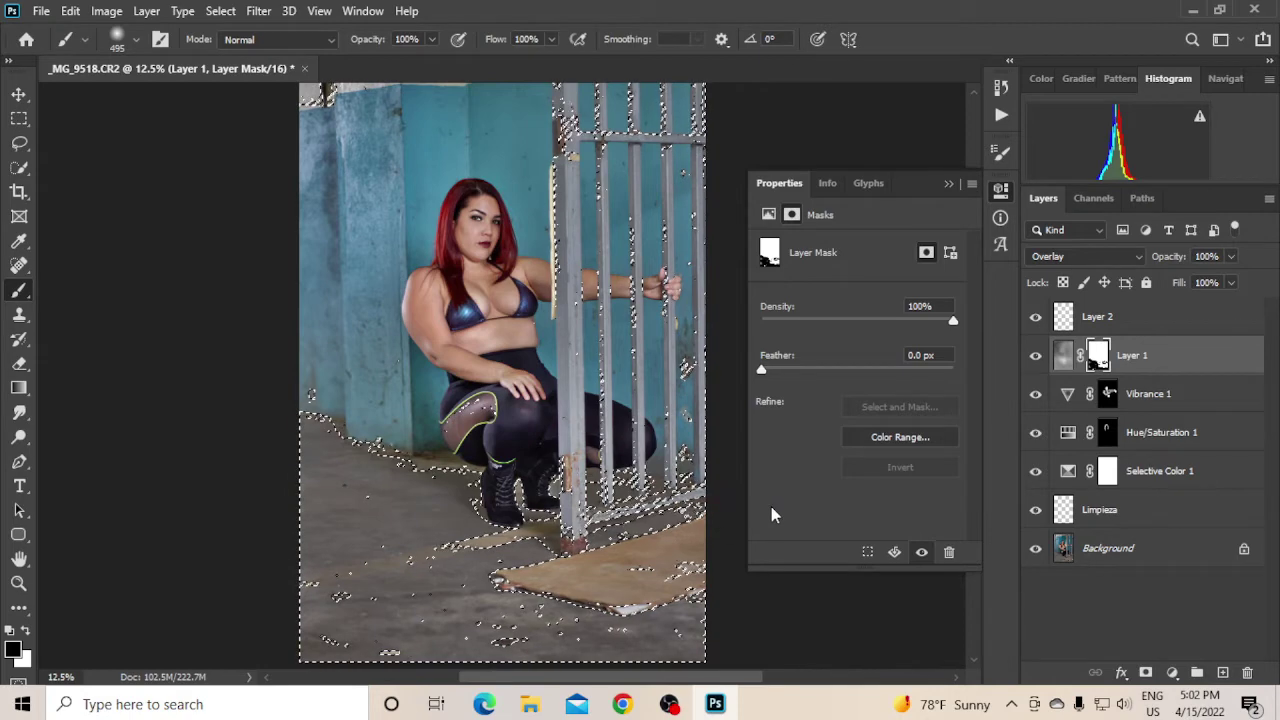
key("ctrl+d")
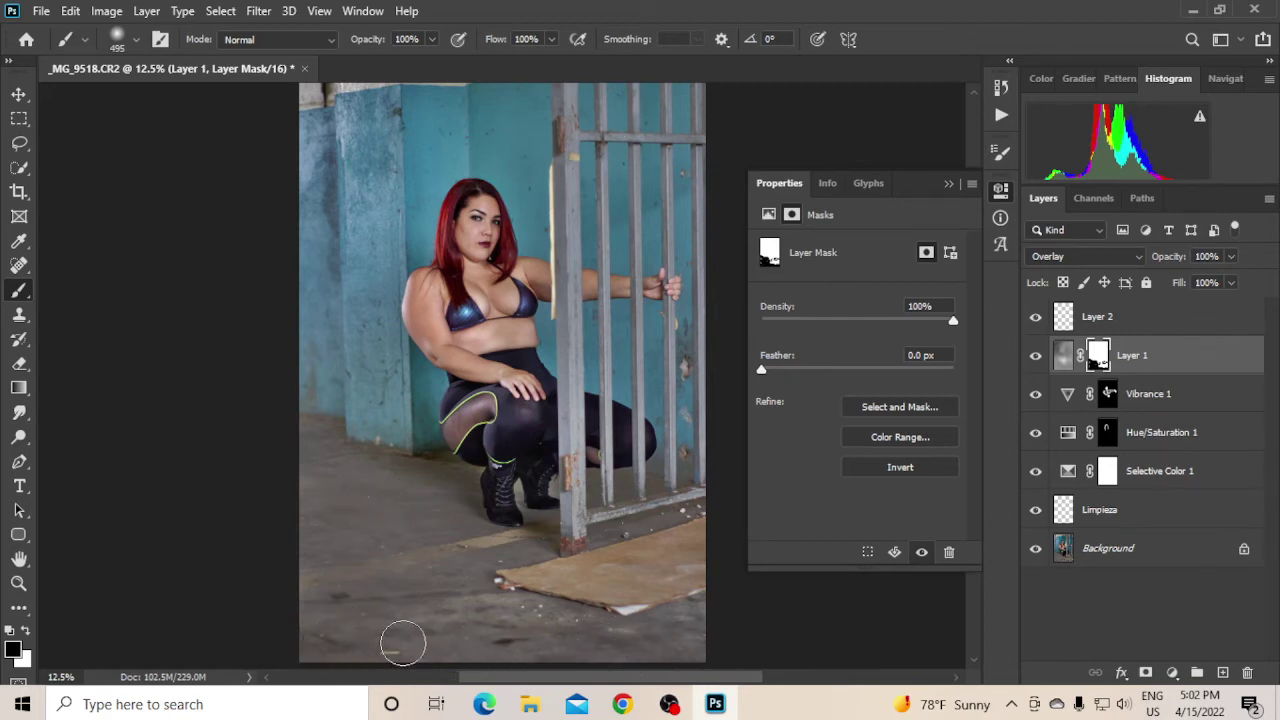
- Add a Curves adjustment above Layer 1 and pull the RGB midtones down slightly to darken the image
key("ctrl+2")
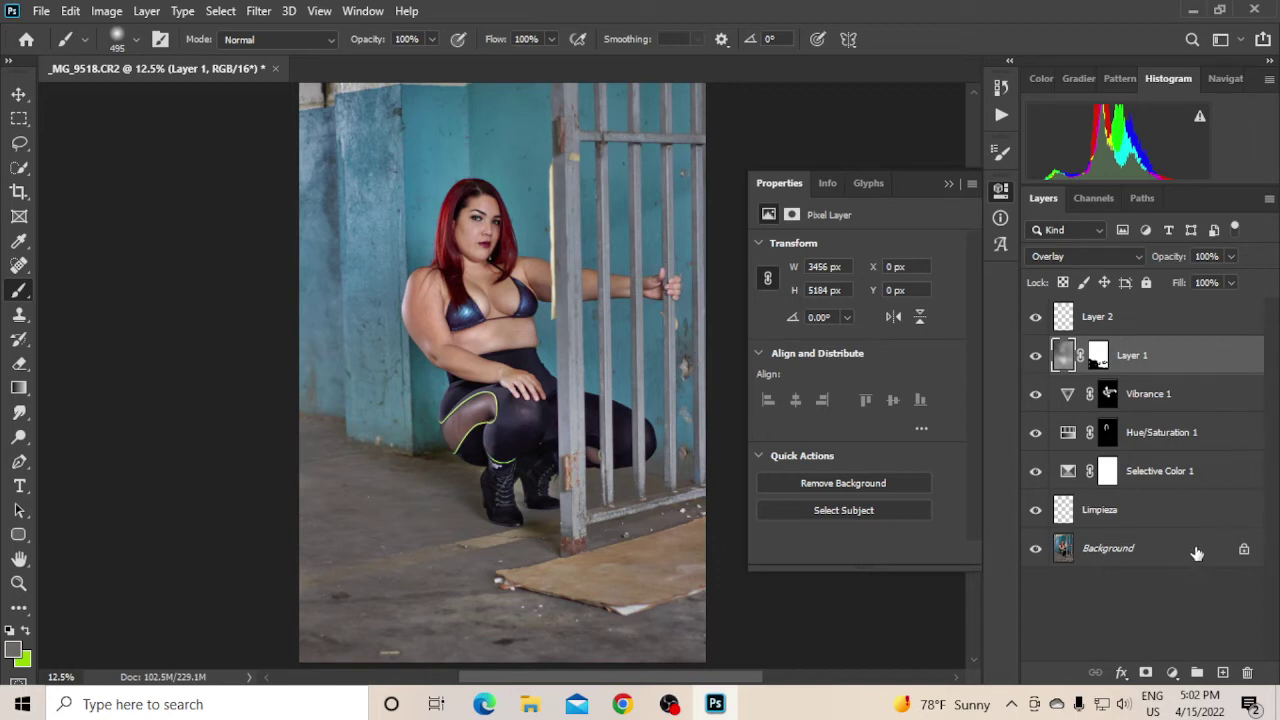
left_click(1172, 672)
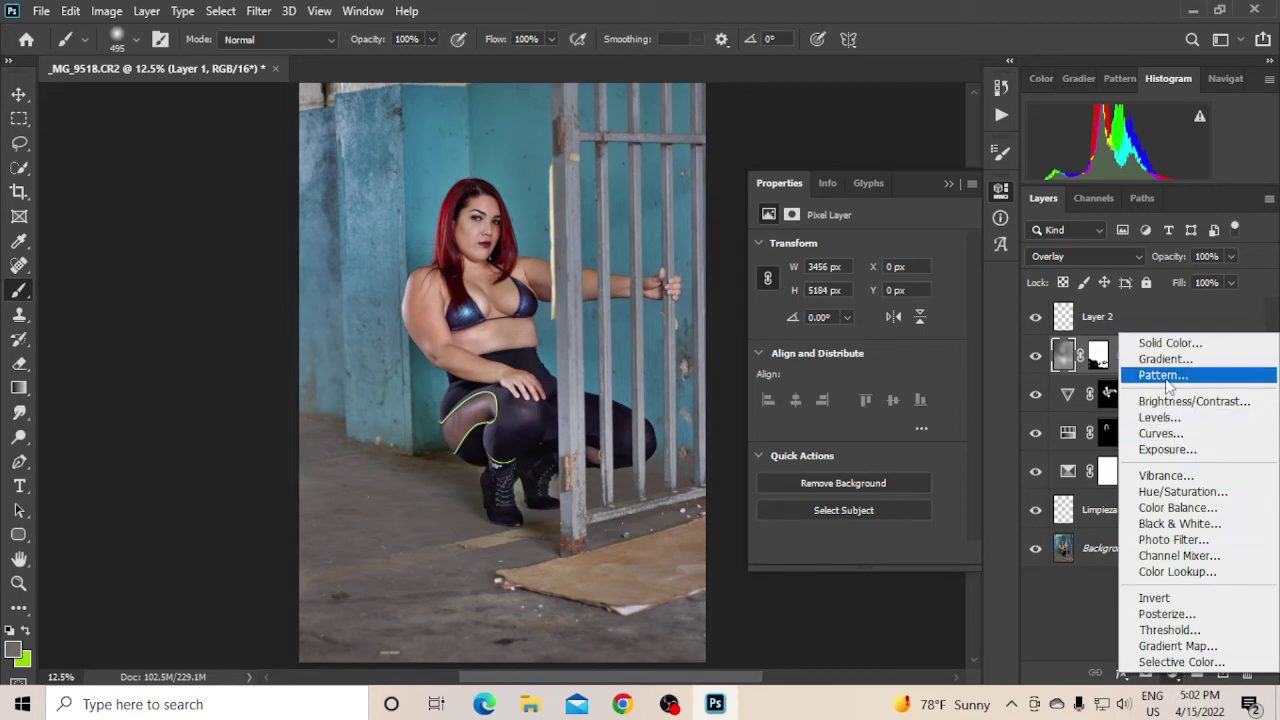
left_click(1160, 433)
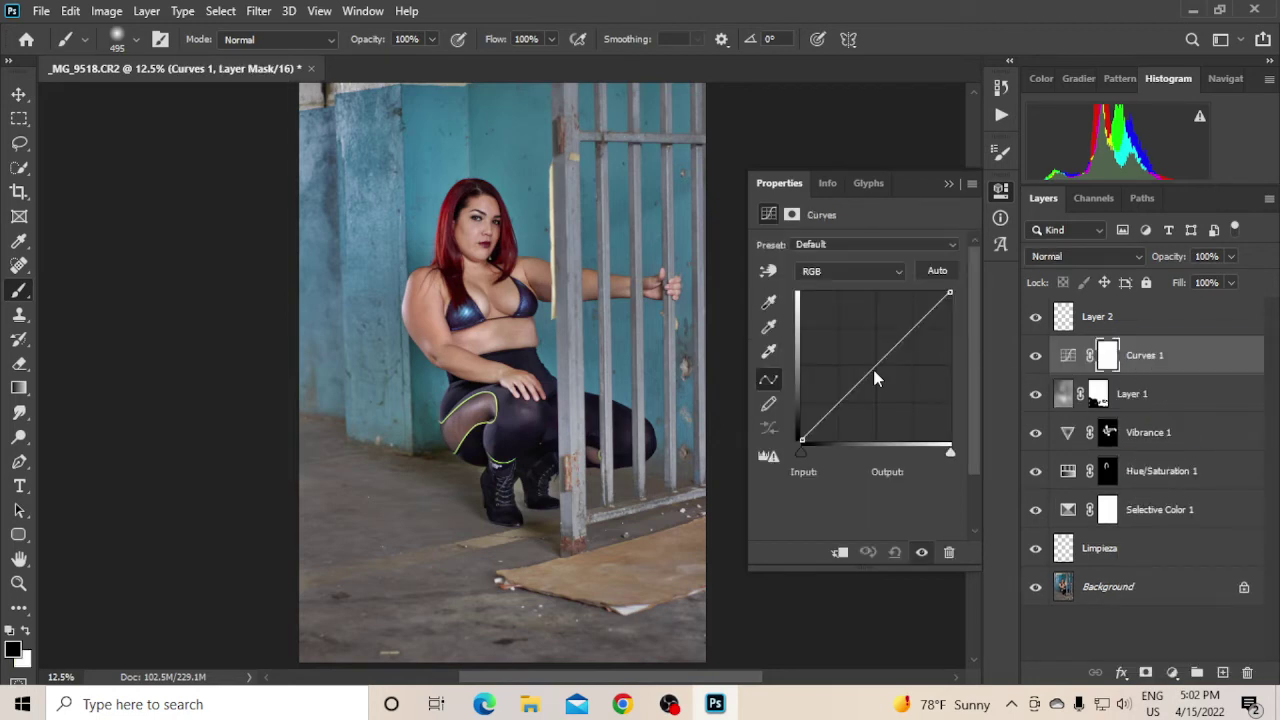
left_click_drag(875, 365, 878, 375)
- Copy Layer 1's mask onto the Curves 1 adjustment, replacing its existing mask, and invert the copied mask to target the floor
left_click(1098, 395)
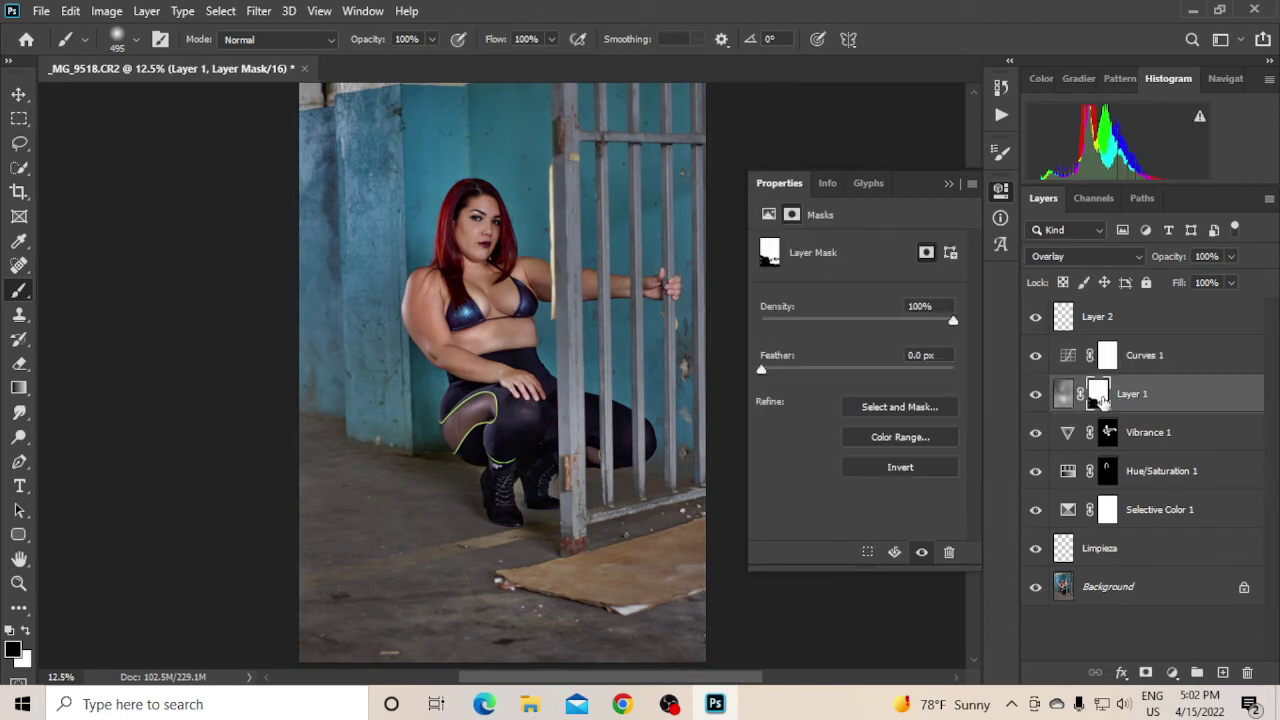
left_click_drag(1098, 395, 1108, 378)
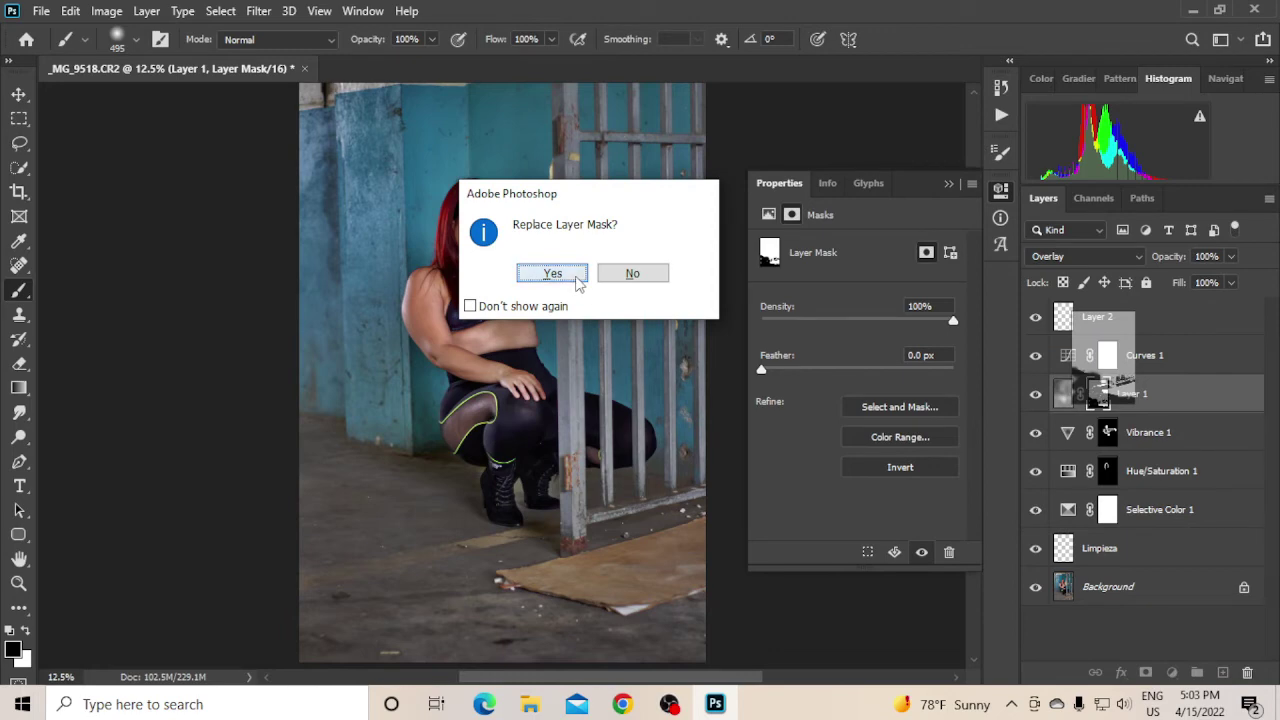
left_click(576, 279)
left_click(1110, 355)
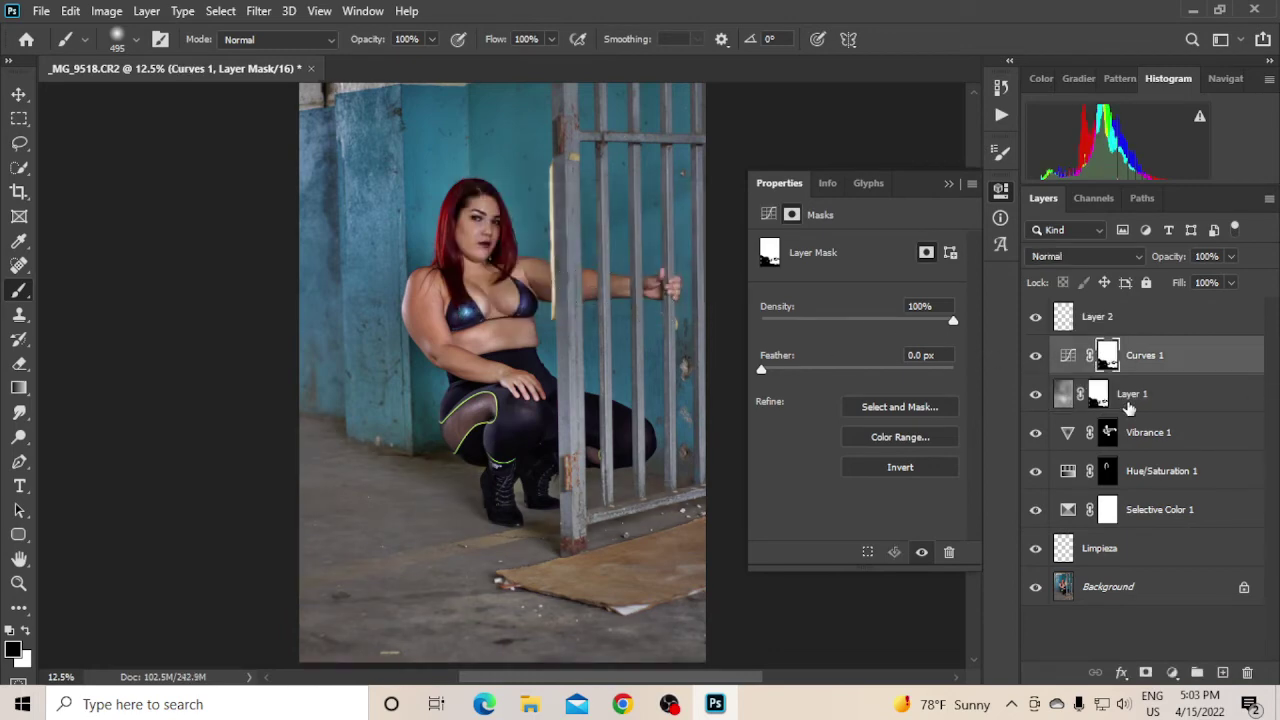
key("ctrl+i")
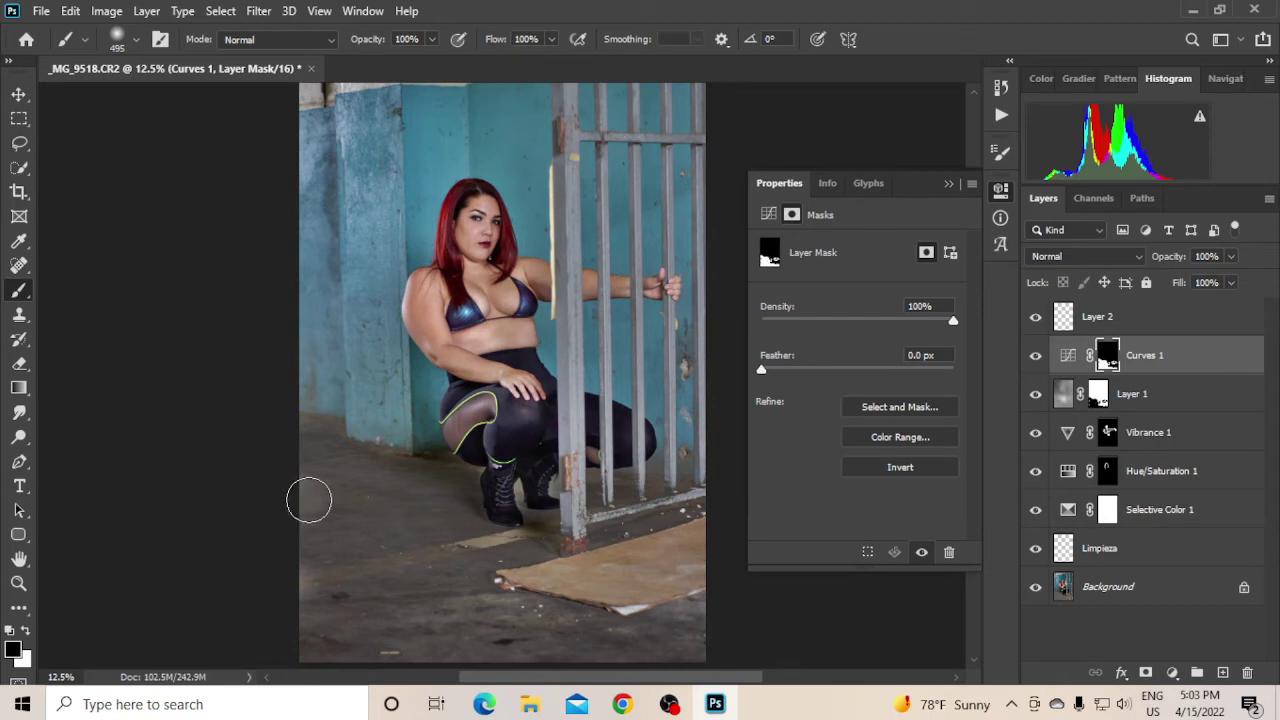
- Paint white over the remaining floor and cardboard areas on the Curves 1 mask to fill in the darkening there
key("x")
mouse_move(317, 512)
left_mouse_down()
mouse_move(300, 600)
mouse_move(411, 626)
mouse_move(515, 605)
left_mouse_up()
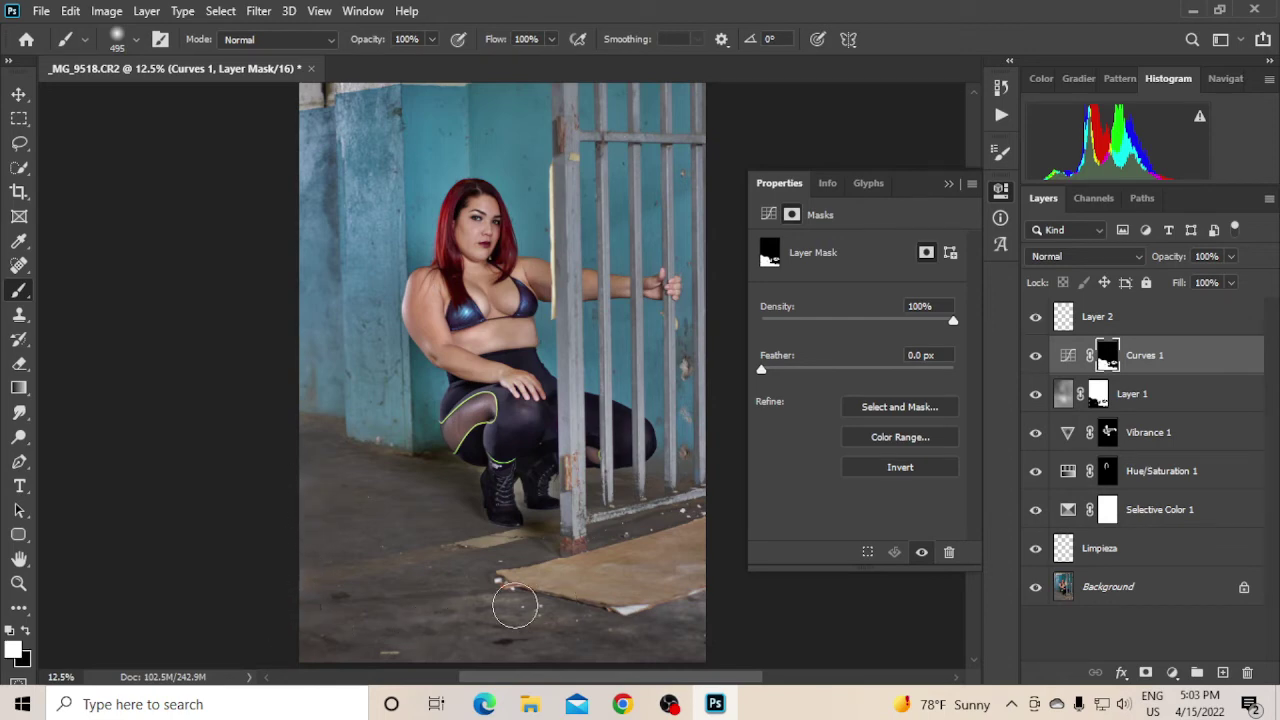
mouse_move(536, 545)
left_mouse_down()
mouse_move(559, 574)
mouse_move(614, 585)
mouse_move(598, 661)
mouse_move(610, 594)
mouse_move(709, 544)
mouse_move(574, 614)
mouse_move(702, 547)
mouse_move(652, 613)
mouse_move(562, 605)
mouse_move(487, 579)
mouse_move(531, 593)
mouse_move(667, 582)
left_mouse_up()
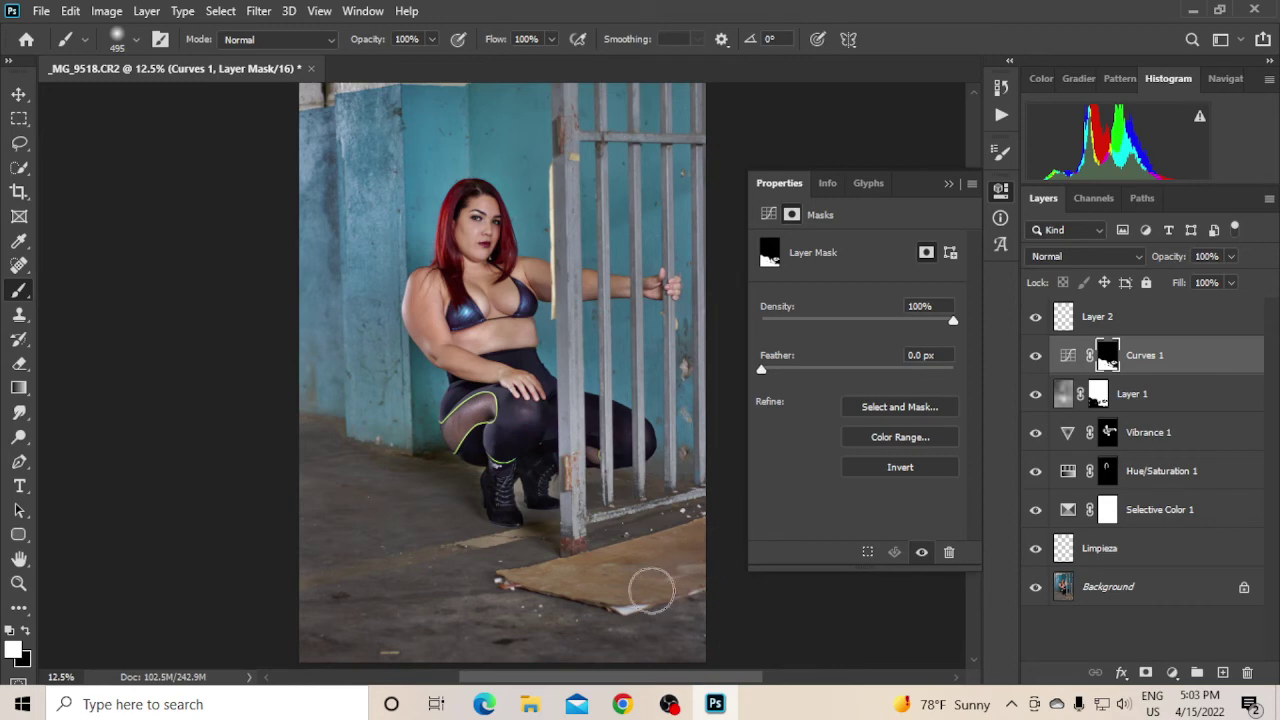
mouse_move(451, 493)
left_mouse_down()
mouse_move(470, 477)
mouse_move(523, 503)
mouse_move(535, 492)
mouse_move(584, 563)
mouse_move(601, 539)
mouse_move(637, 536)
left_mouse_up()
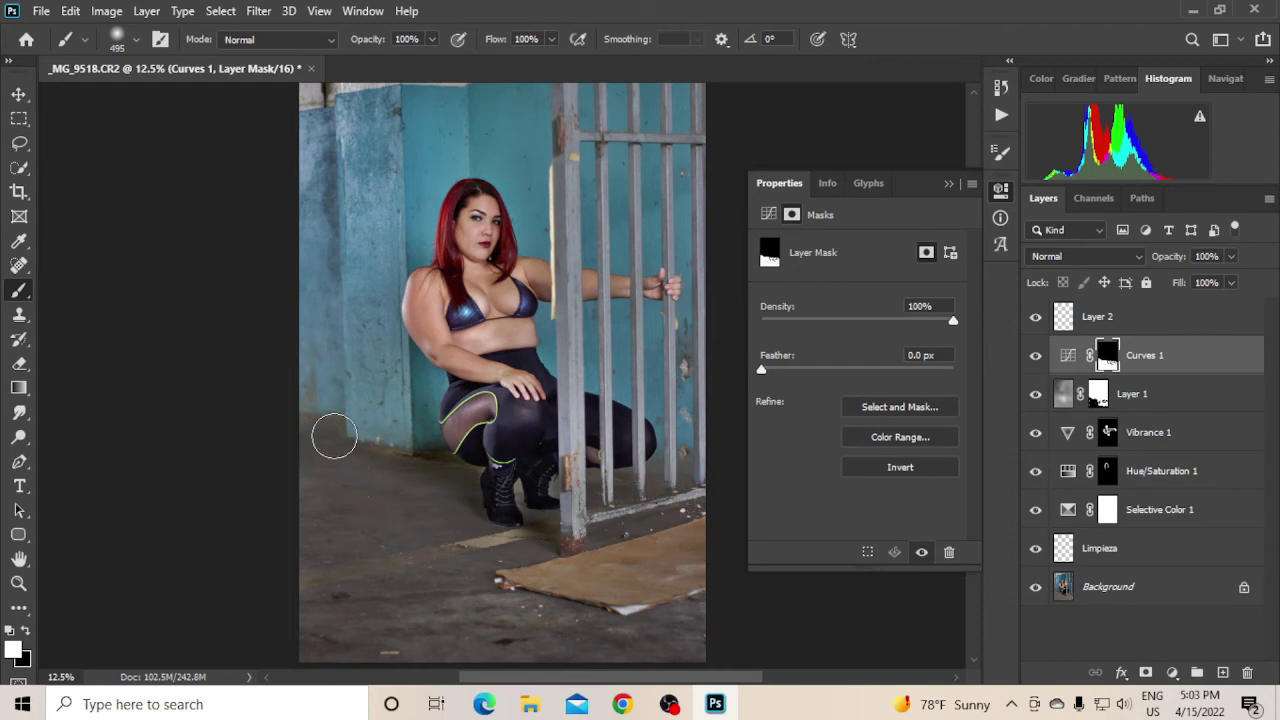
- Soften the Curves 1 darkening by setting the RGB midpoint to input 128, output 118, and compare the floor with and without it
left_click(1066, 359)
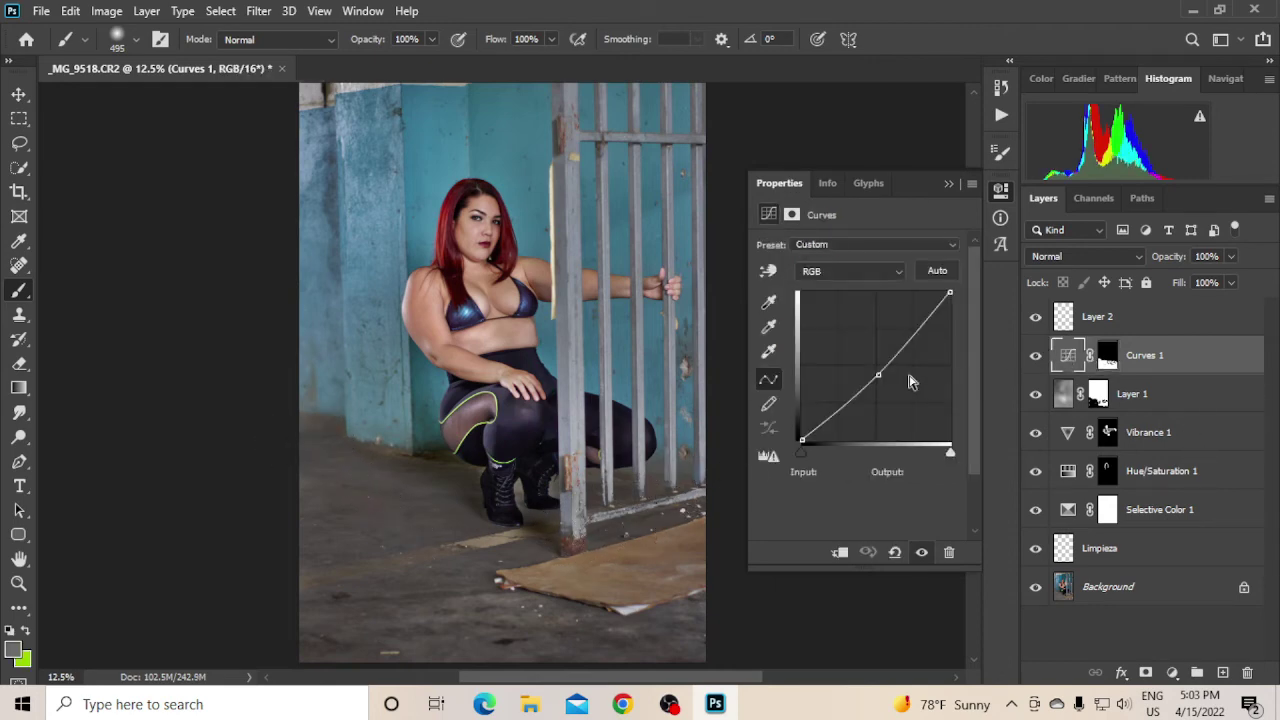
left_click_drag(879, 374, 878, 371)
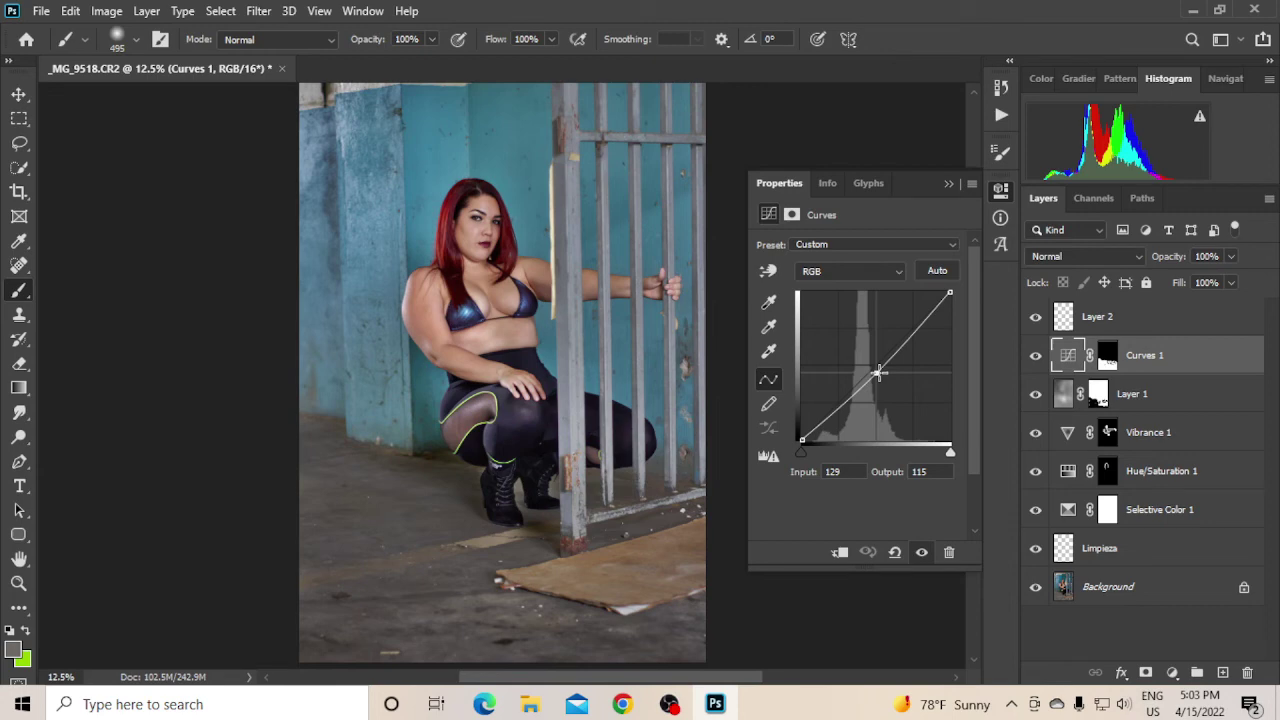
left_click_drag(878, 372, 876, 370)
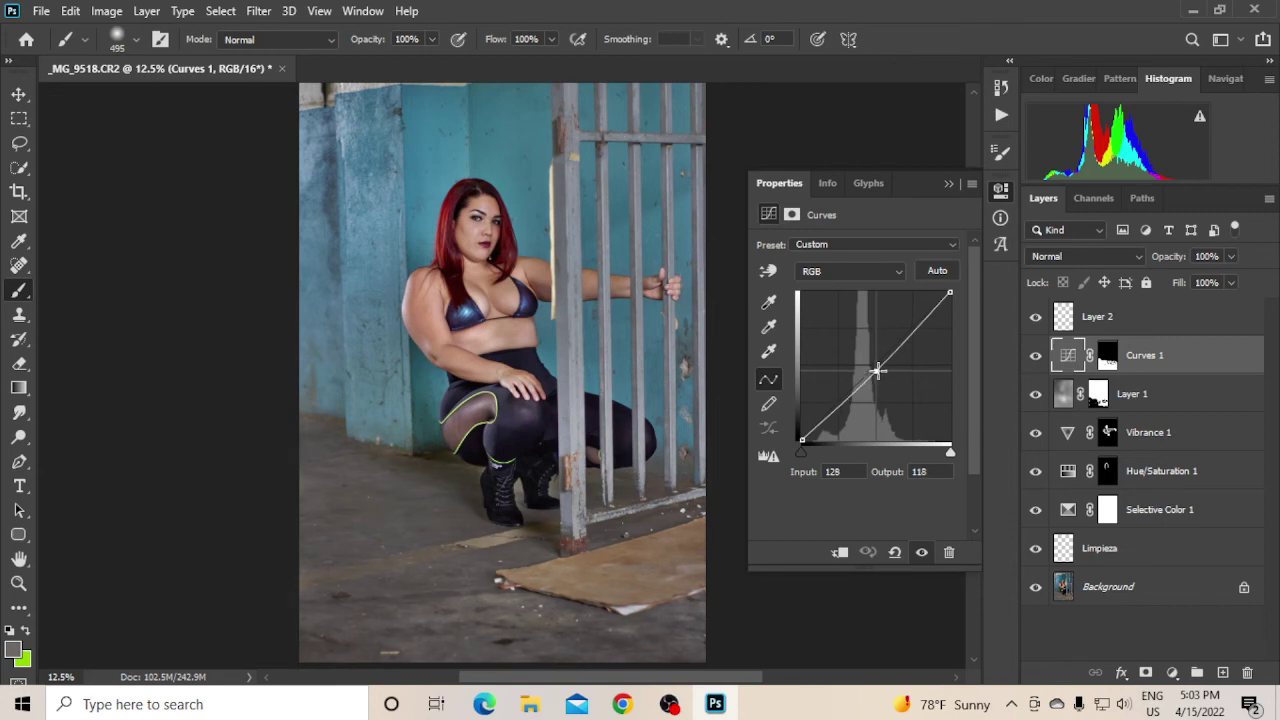
left_click(1036, 356)
left_click(1036, 356)
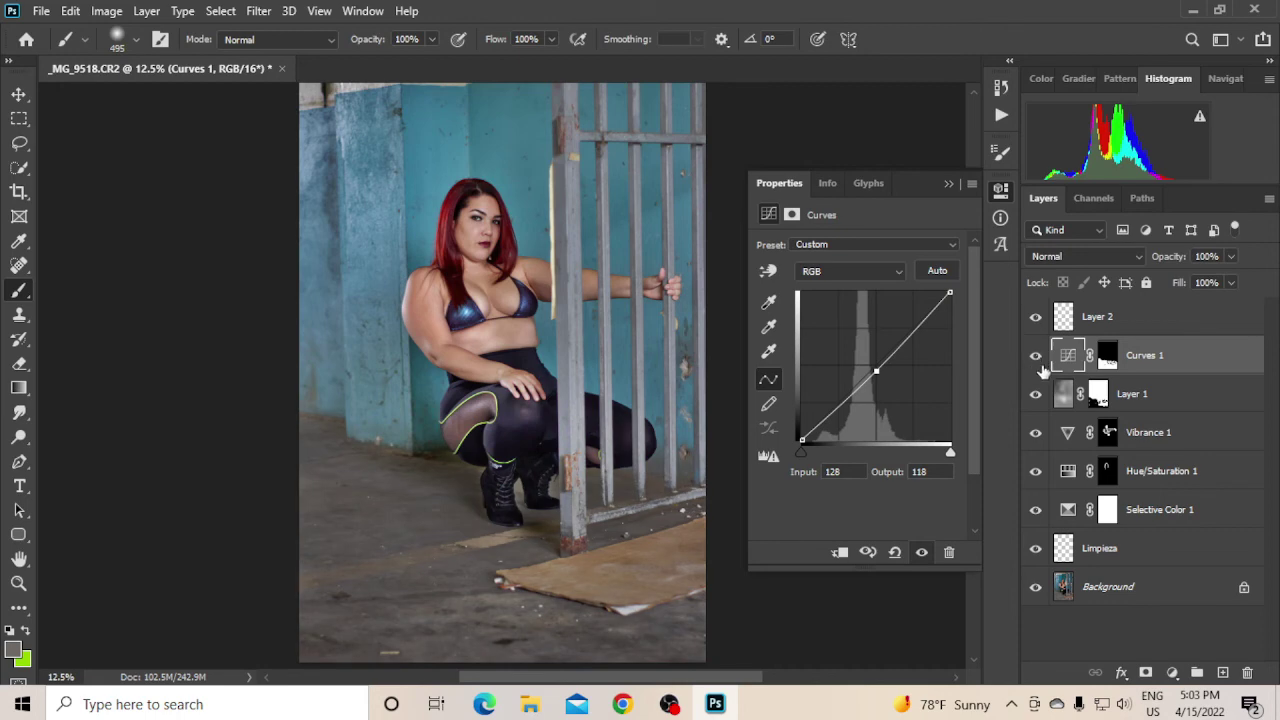
- Reduce Curves 1 to 69% opacity and 79% fill, and feather its mask by 30.1 px
left_click_drag(1155, 257, 1158, 288)
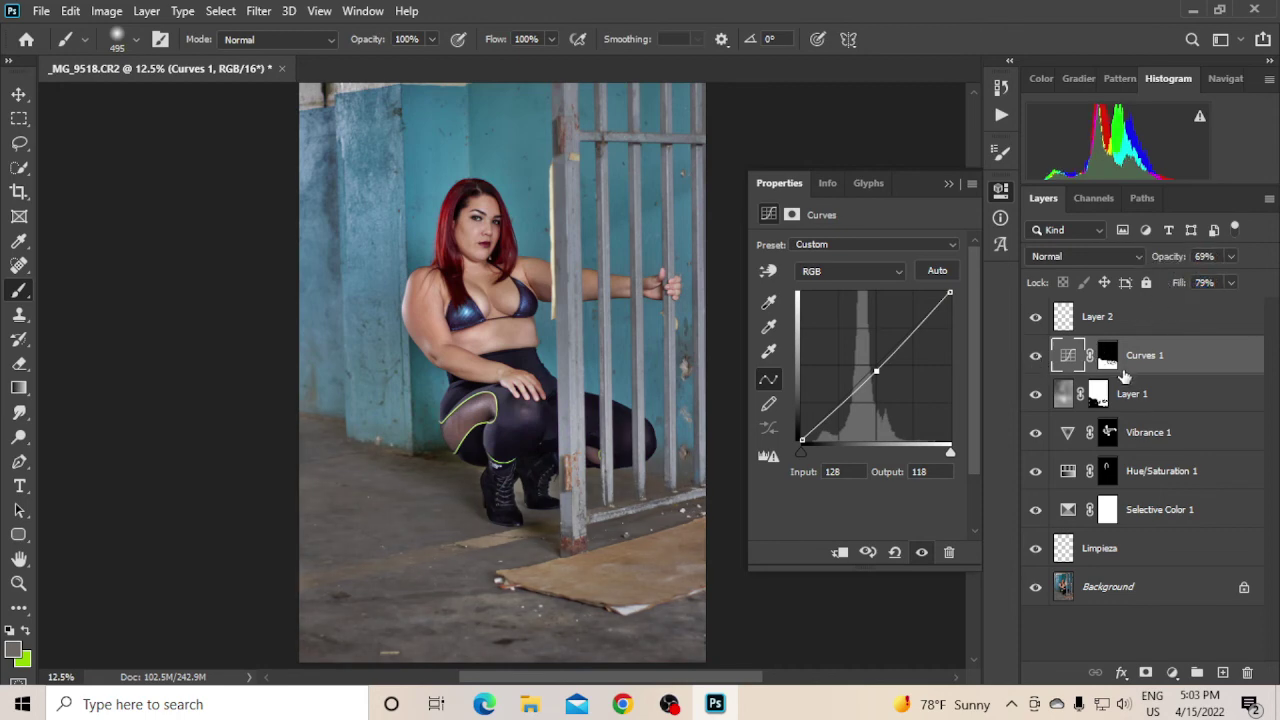
left_click(1107, 356)
left_click_drag(797, 370, 853, 369)
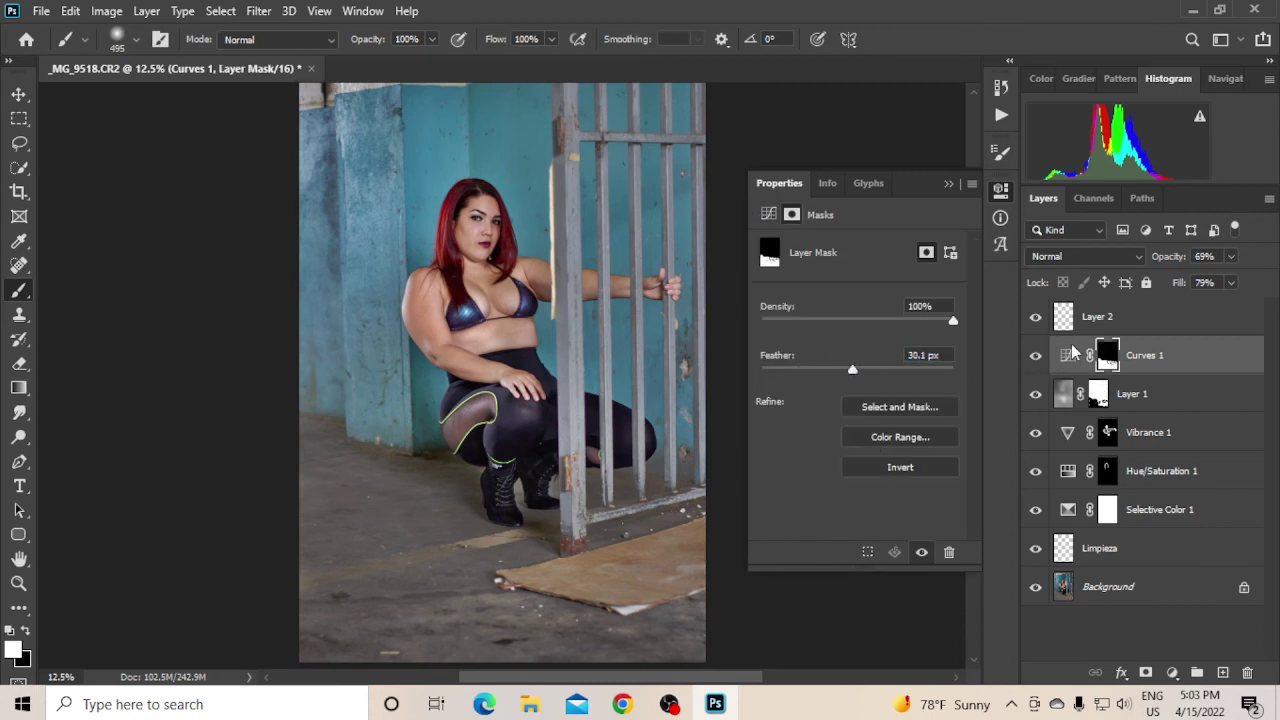
- Lower Curves 1 further to 56% opacity and 58% fill, and compare the image with and without the adjustment
left_click_drag(1176, 280, 1160, 257)
left_click(1035, 356)
left_click(1035, 356)
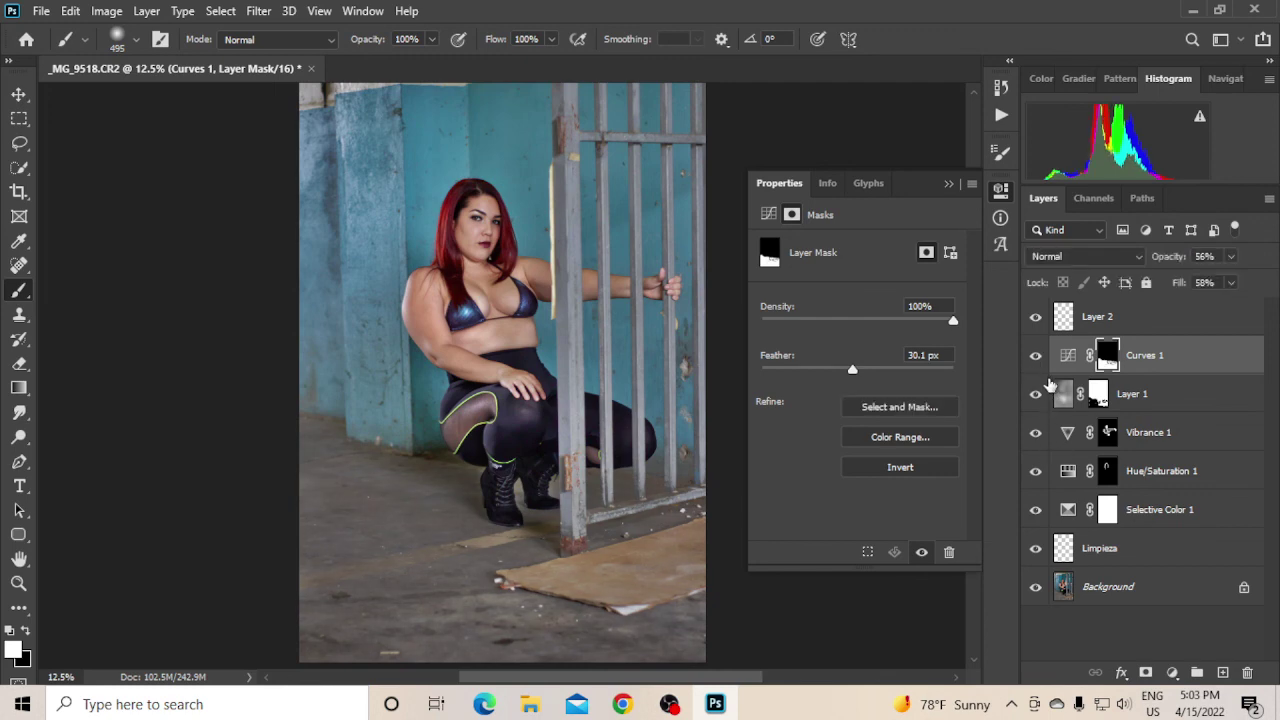